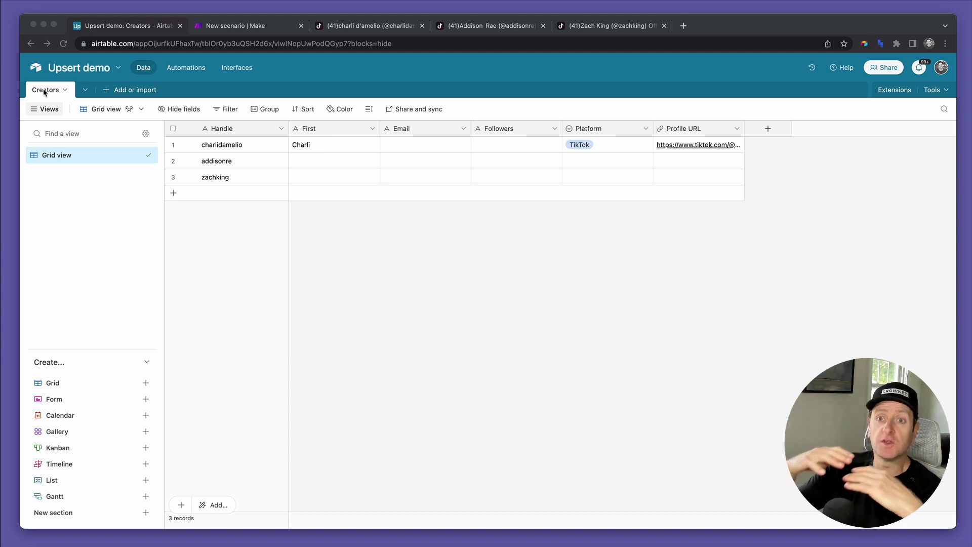
- Point out the charlidamelio record in Creators, then clear the selection and dismiss the table options
left_click(239, 146)
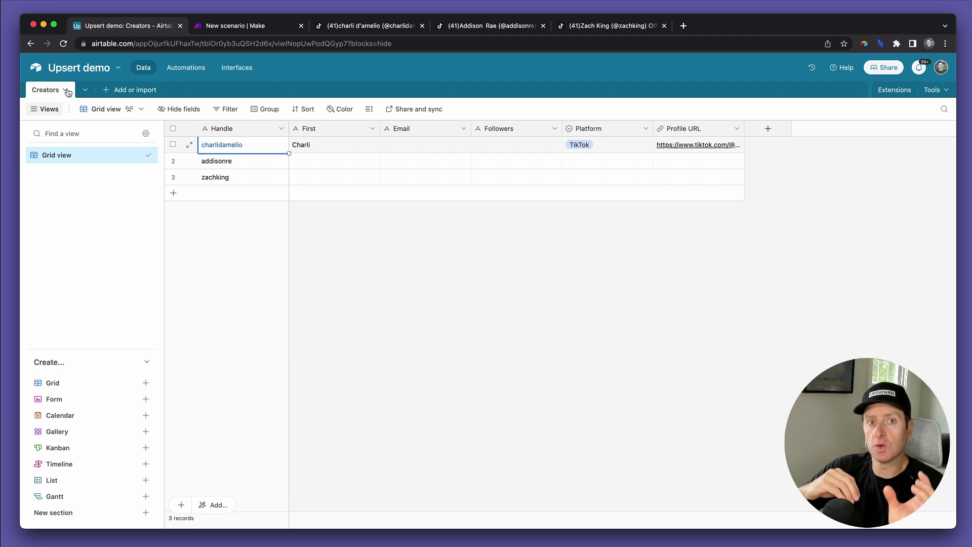
left_click(351, 273)
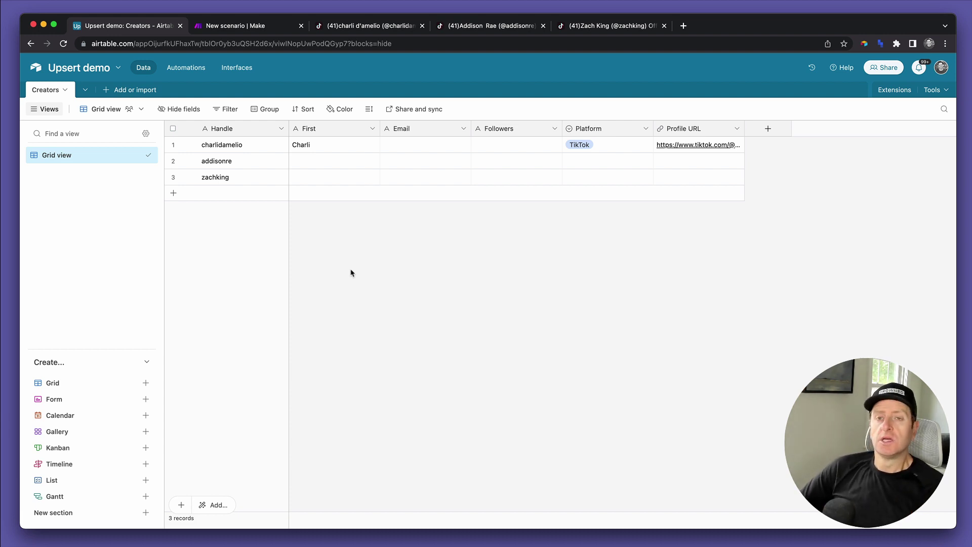
left_click(66, 94)
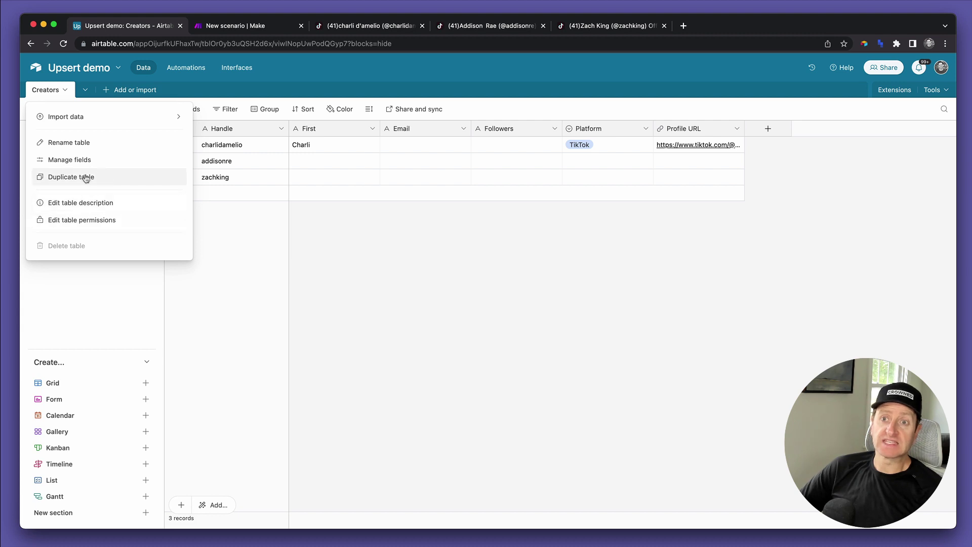
left_click(369, 343)
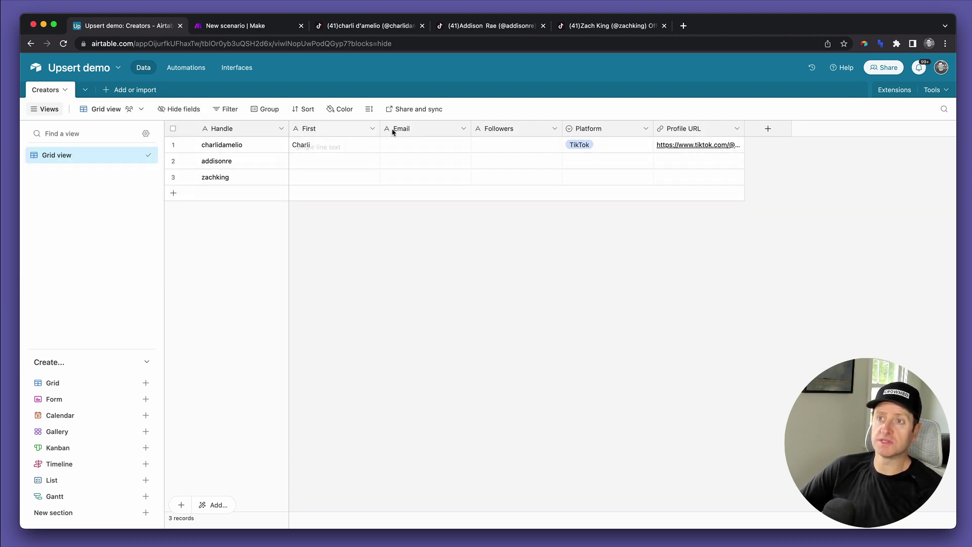
- Duplicate the Creators table without records and name the copy 'Creator intake form'
left_click(65, 91)
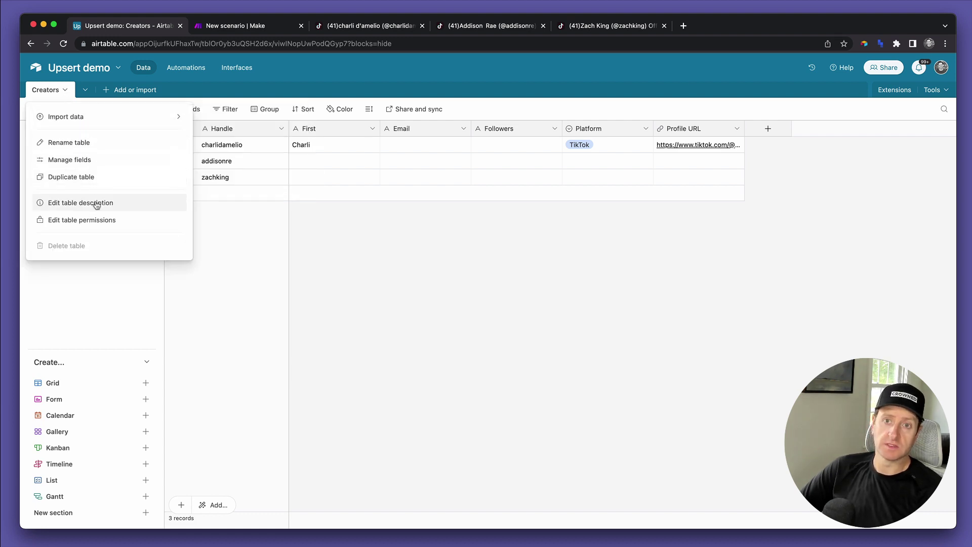
left_click(83, 175)
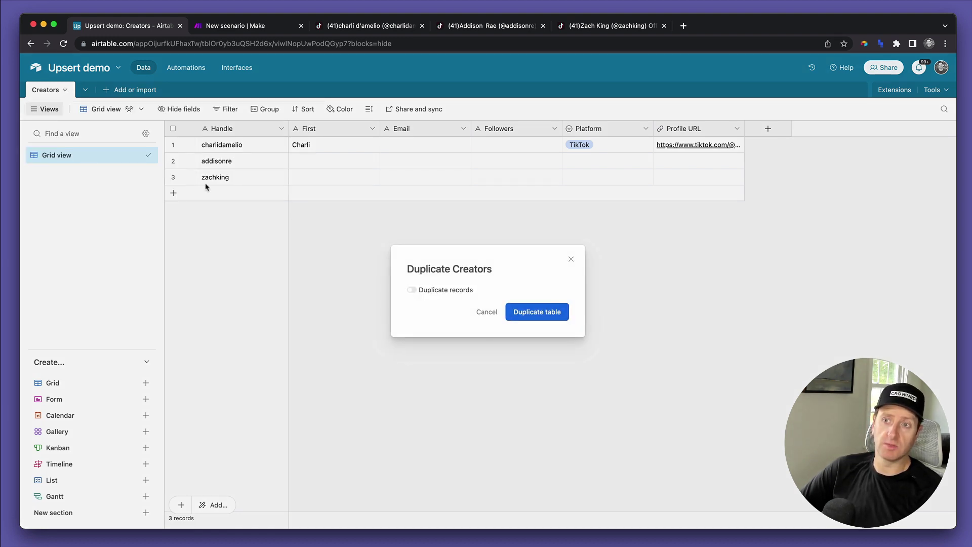
left_click(546, 315)
double_click(104, 91)
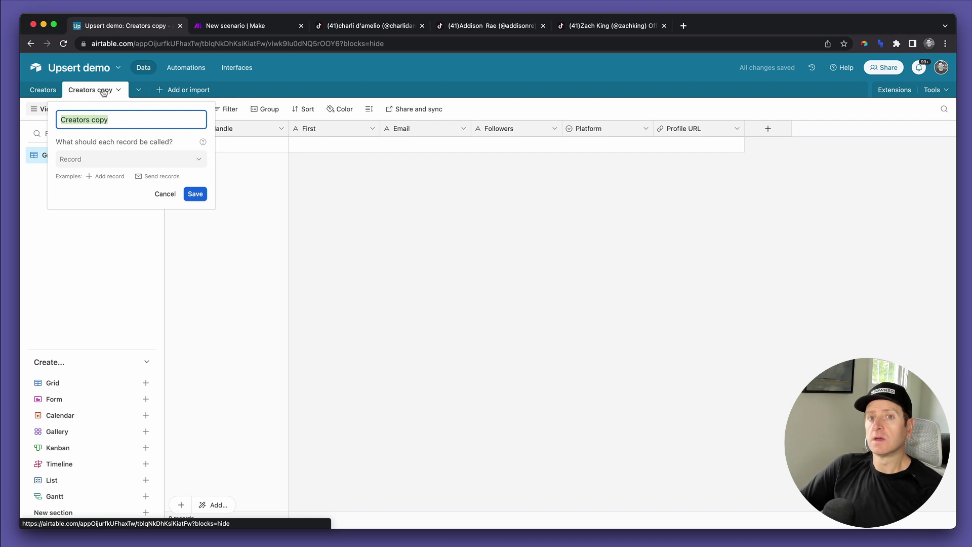
type("Creator intake form")
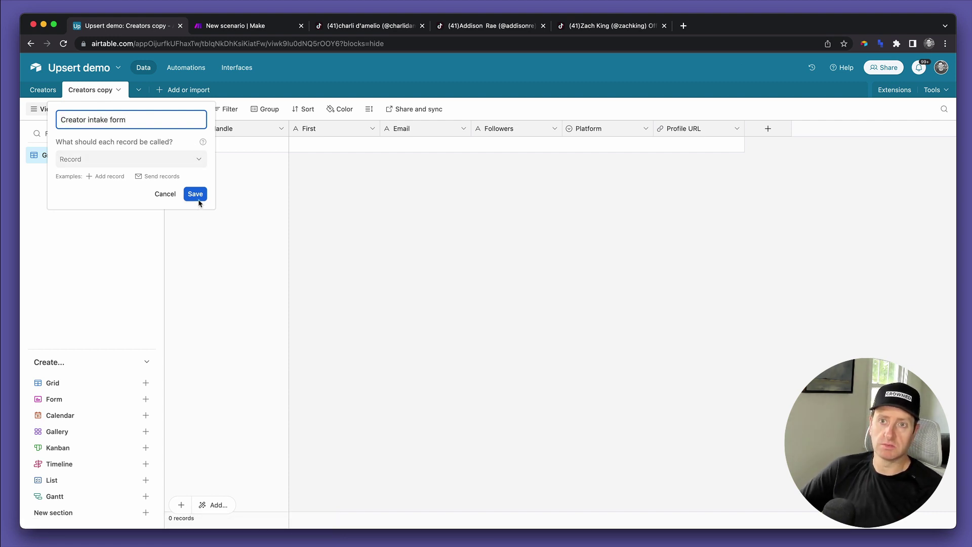
left_click(195, 194)
- Create an 'Intake form' form view, scroll through its six fields, and open the live form
left_click(56, 399)
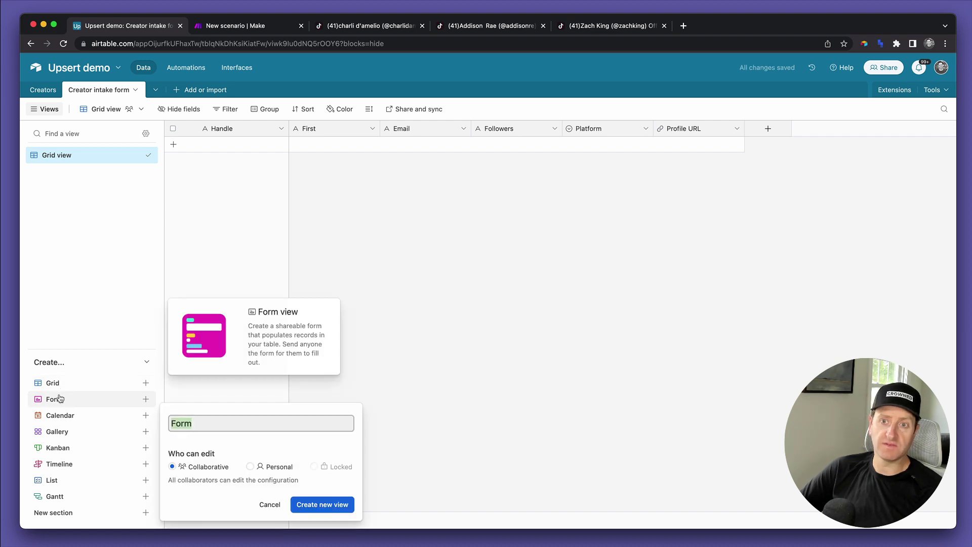
type("Intake form")
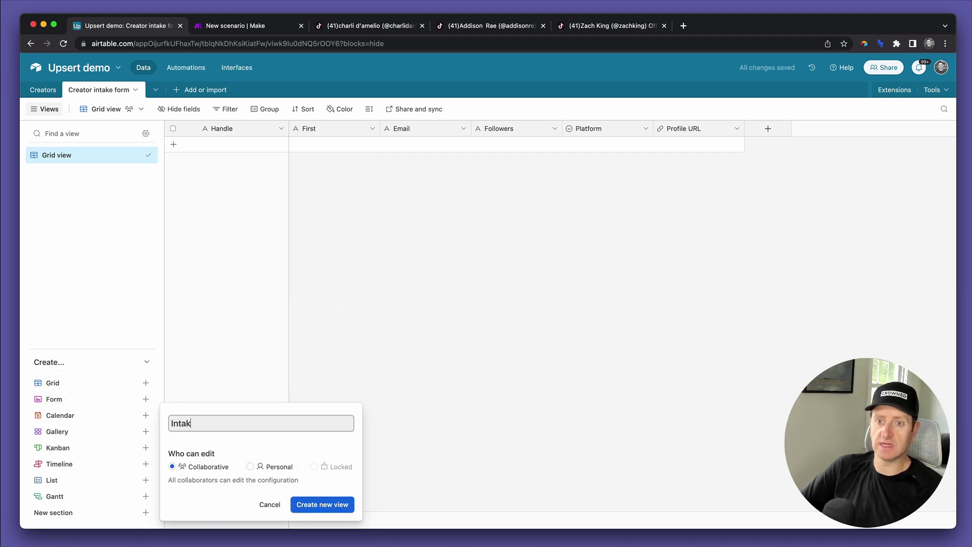
left_click(347, 509)
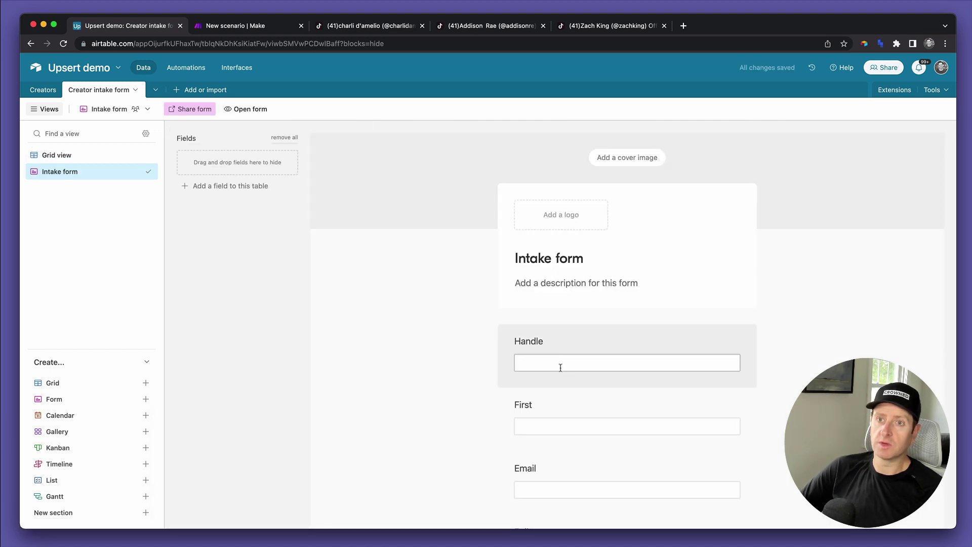
scroll(560, 367, "down", 4)
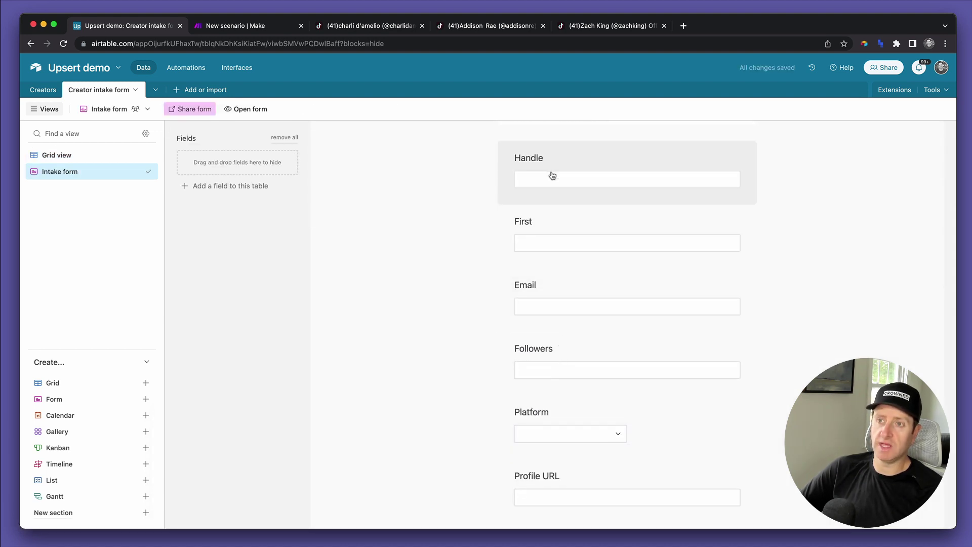
scroll(550, 306, "down", 2)
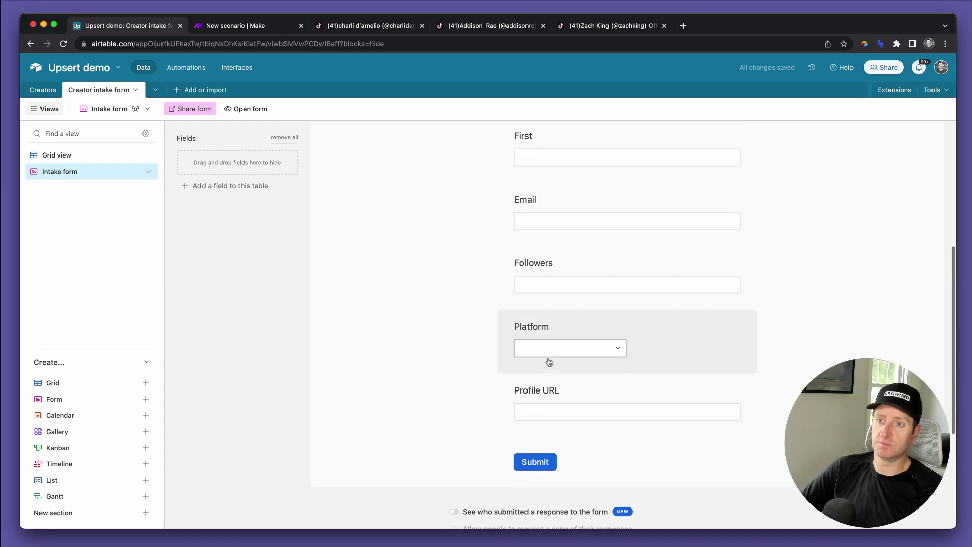
scroll(579, 301, "up", 6)
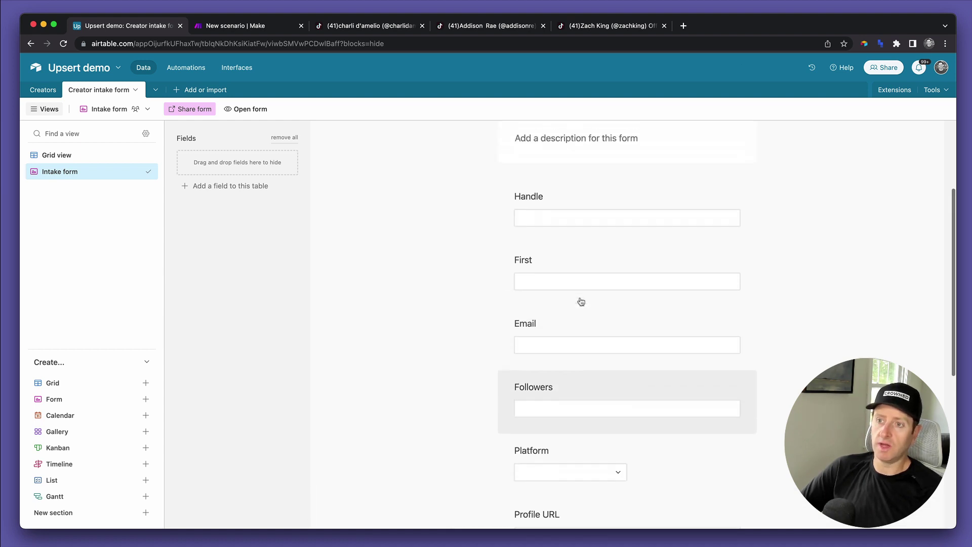
left_click(242, 110)
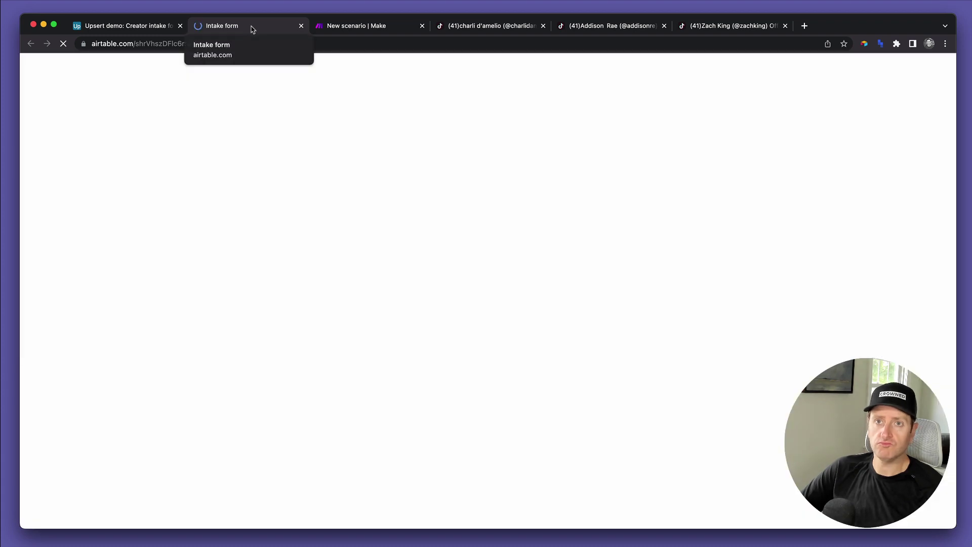
- Back in the Creators table, point out the three existing creator records
left_click(145, 31)
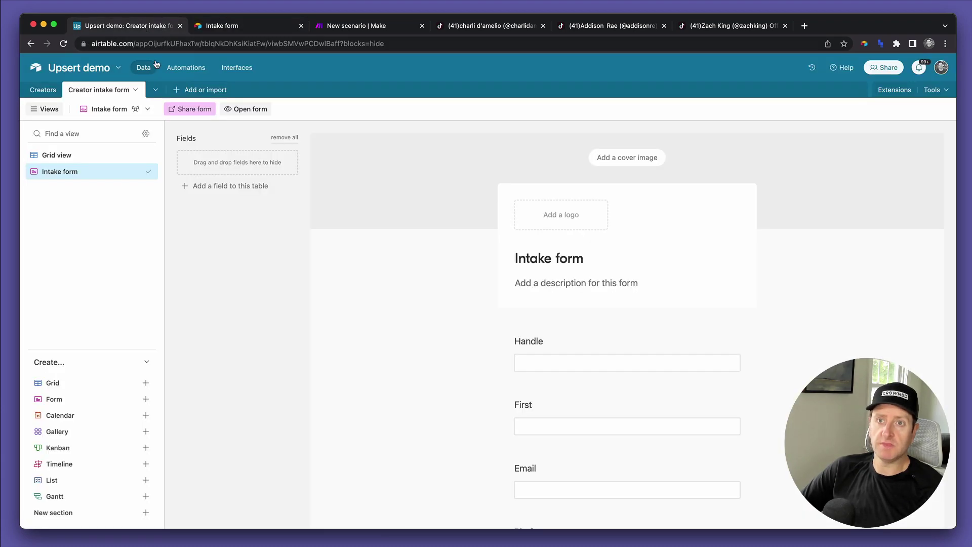
left_click(45, 90)
left_click(236, 148)
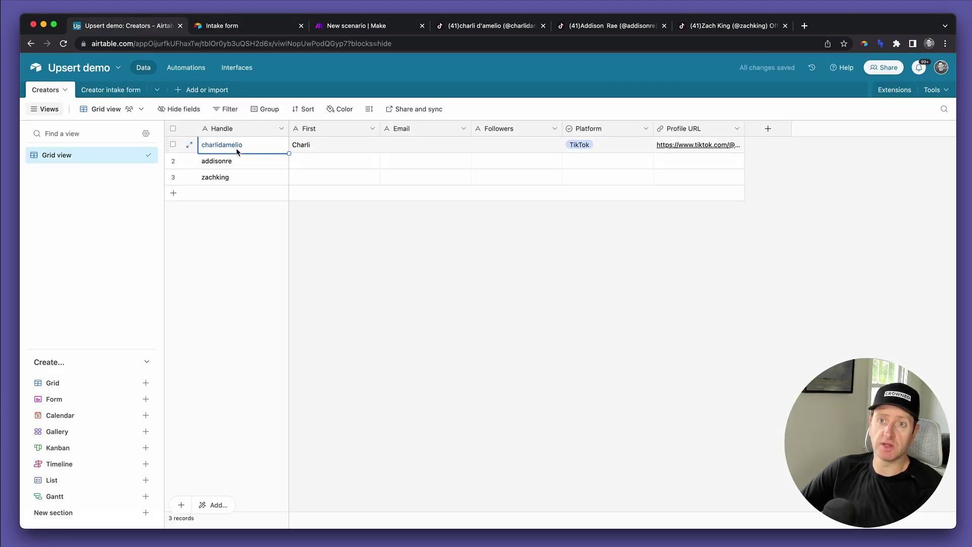
left_click(239, 162)
left_click(237, 180)
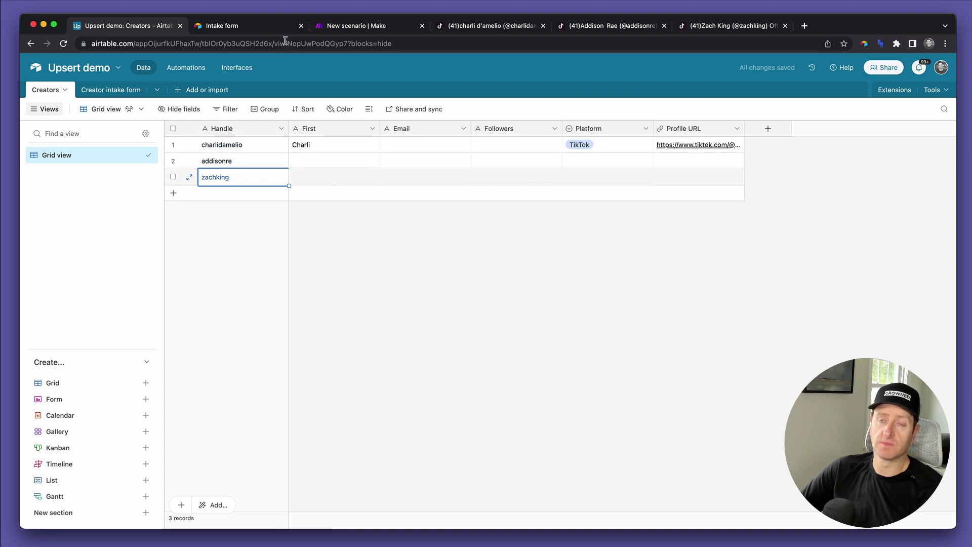
- On the live form, enter the creator's handle, first name and email, and choose TikTok as platform
left_click(252, 26)
left_click(388, 159)
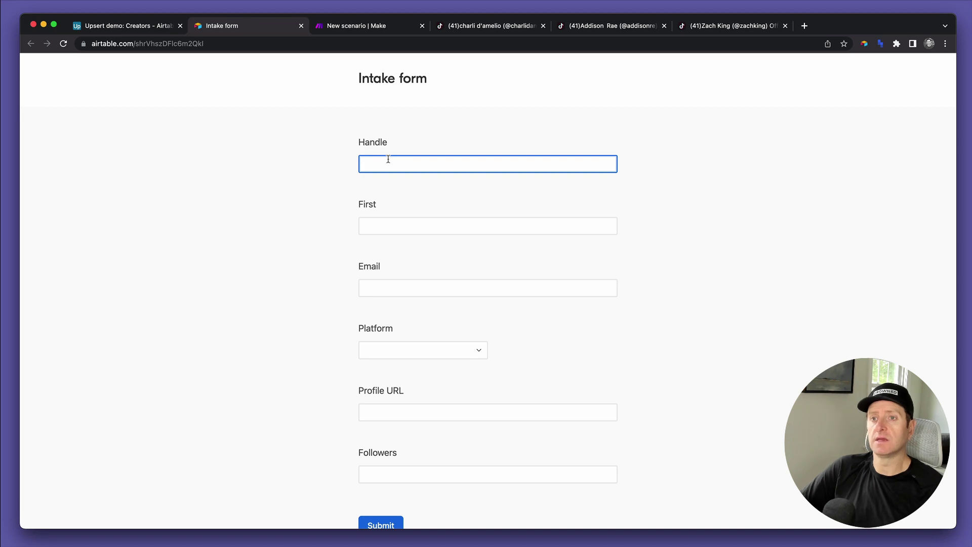
type("zachking")
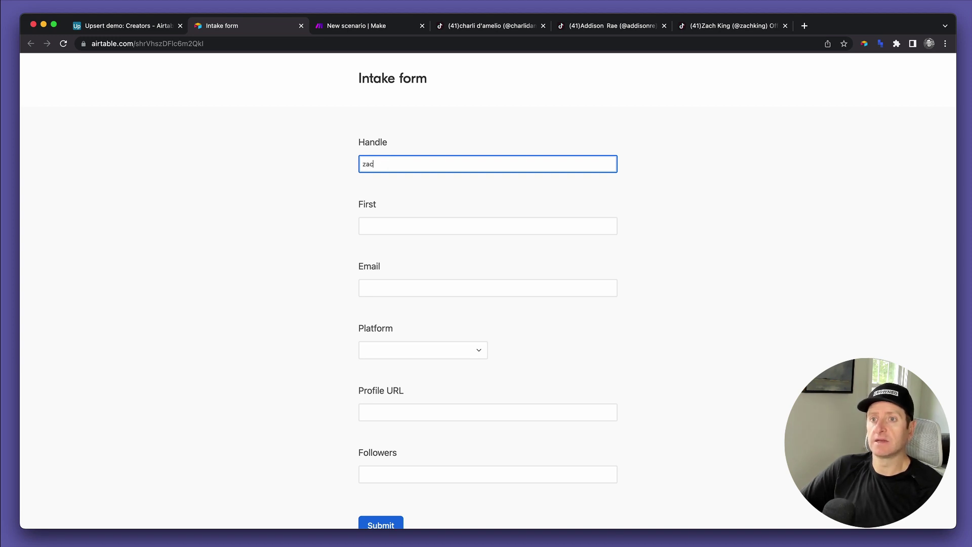
key("Tab")
type("Zca")
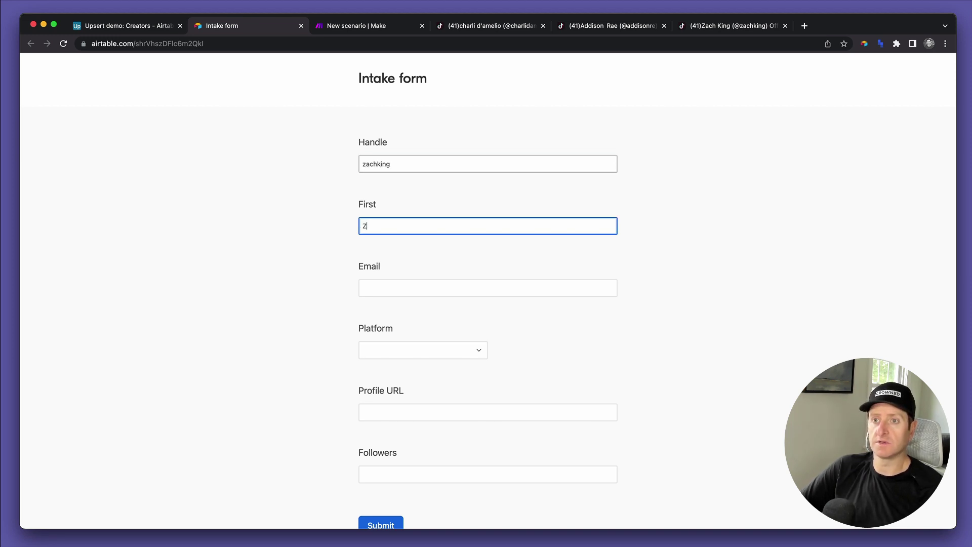
key("BackSpace")
type("ach")
key("Tab")
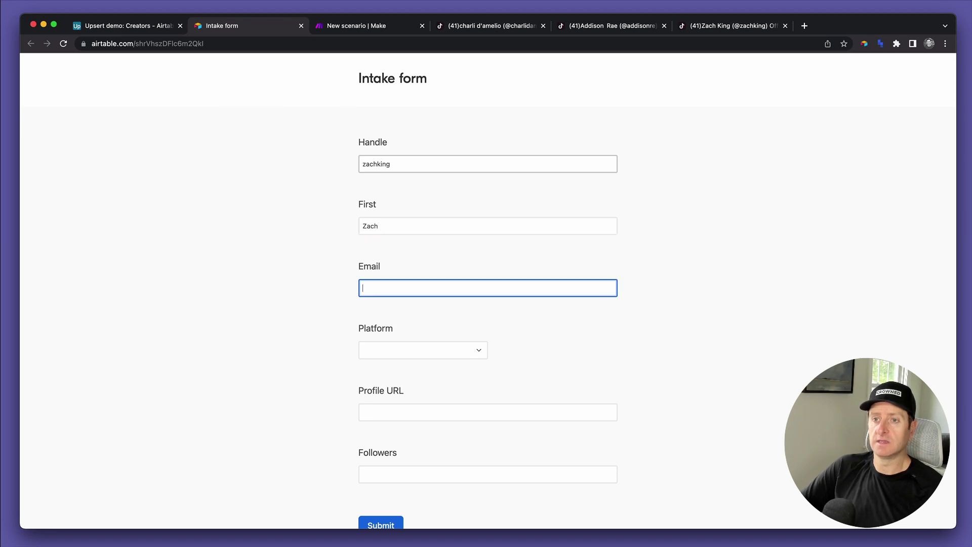
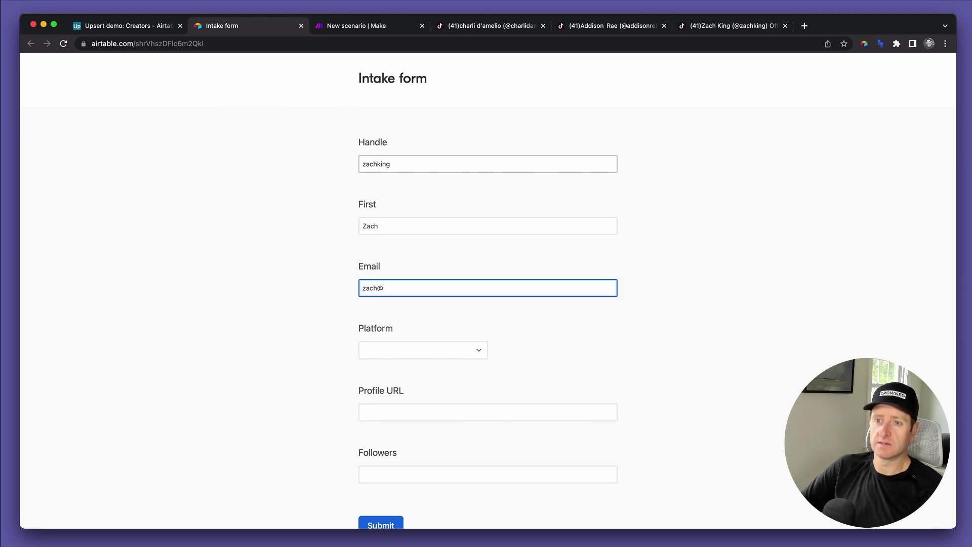
key("Tab")
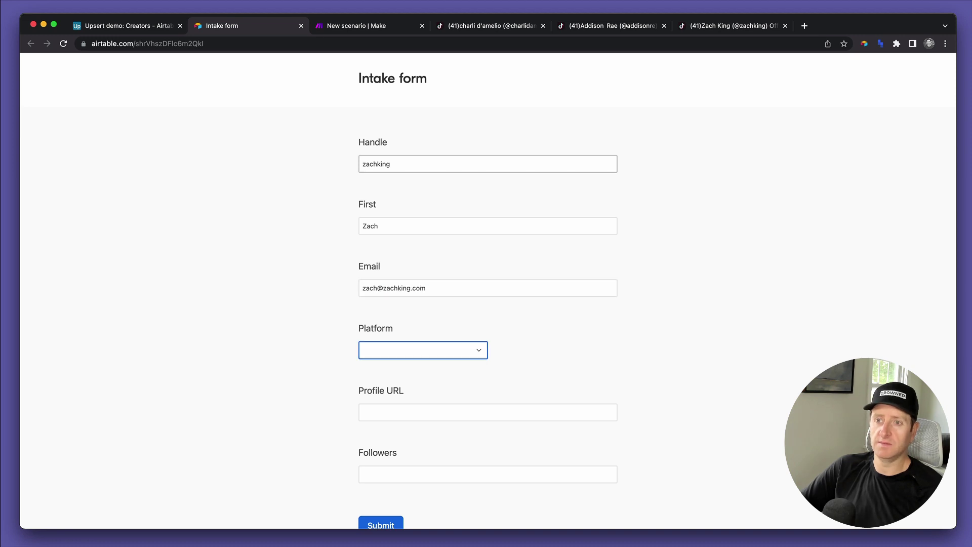
type("t")
key("Return")
key("Tab")
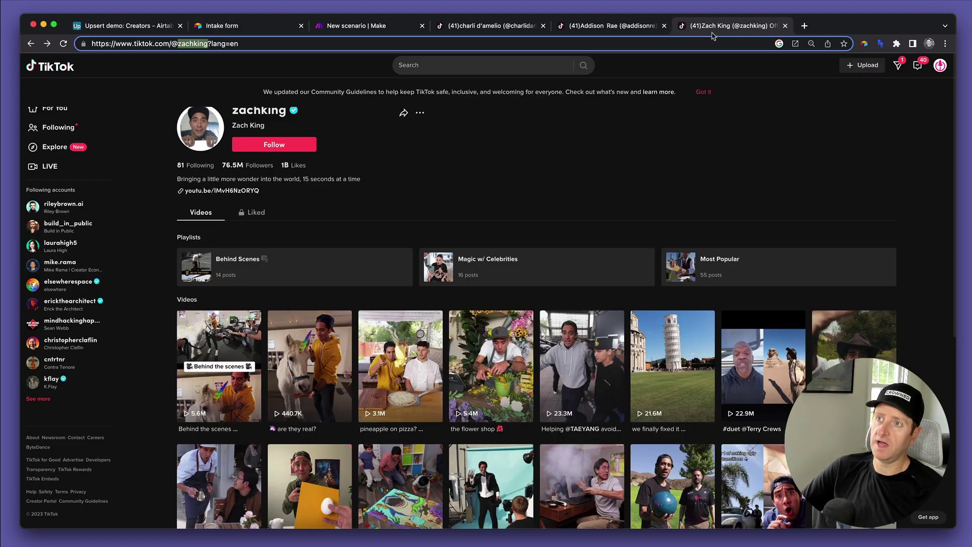
- Copy the creator's TikTok profile address into the form's Profile URL field
left_click(706, 23)
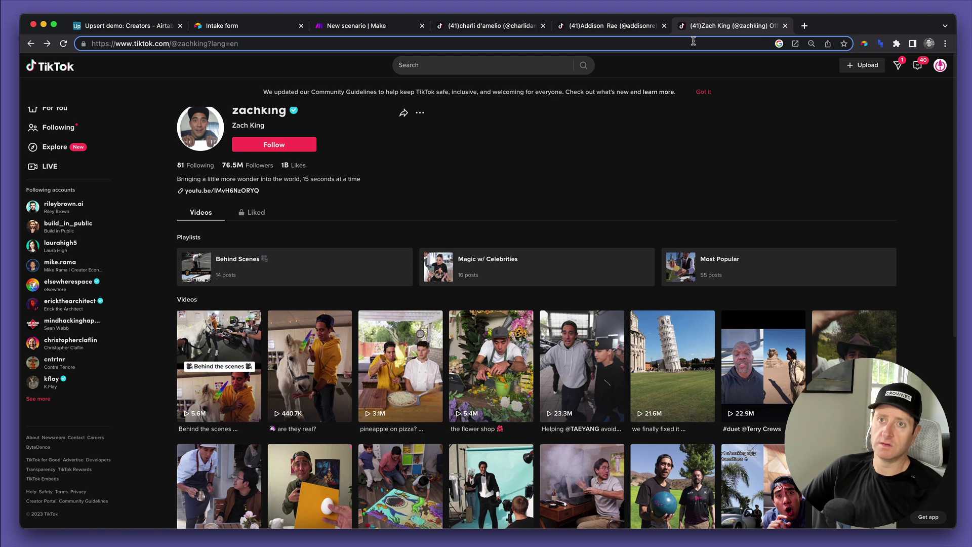
left_click(693, 43)
key("super+c")
key("super+2")
key("super+v")
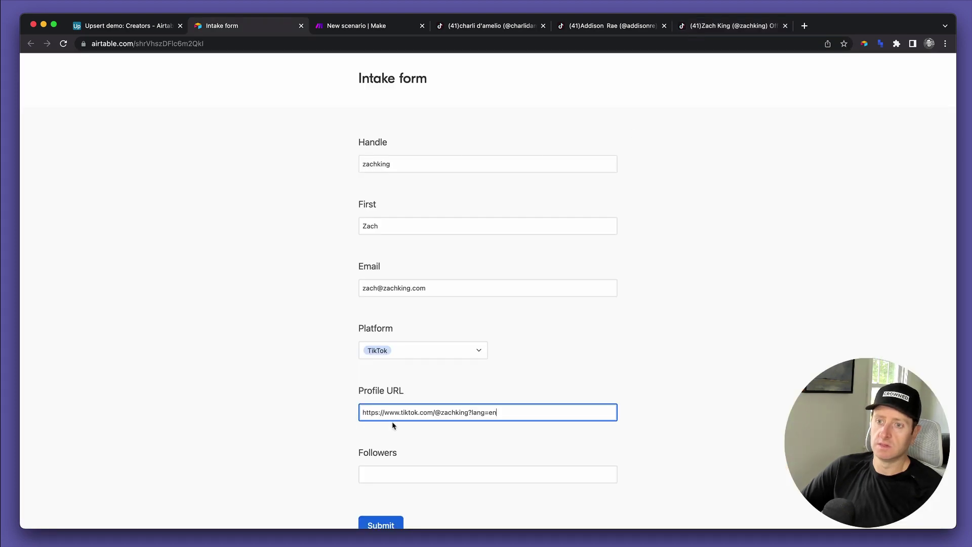
scroll(392, 425, "down", 3)
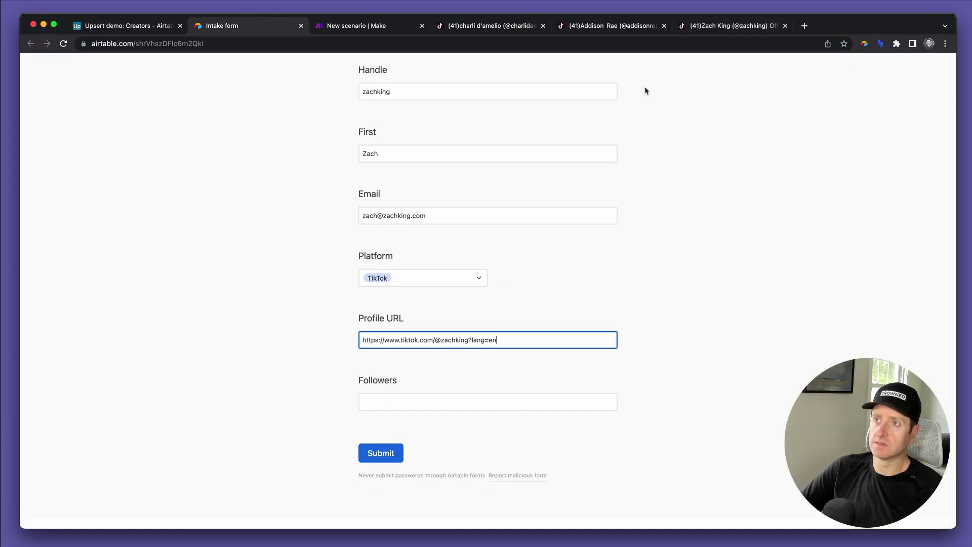
left_click(726, 28)
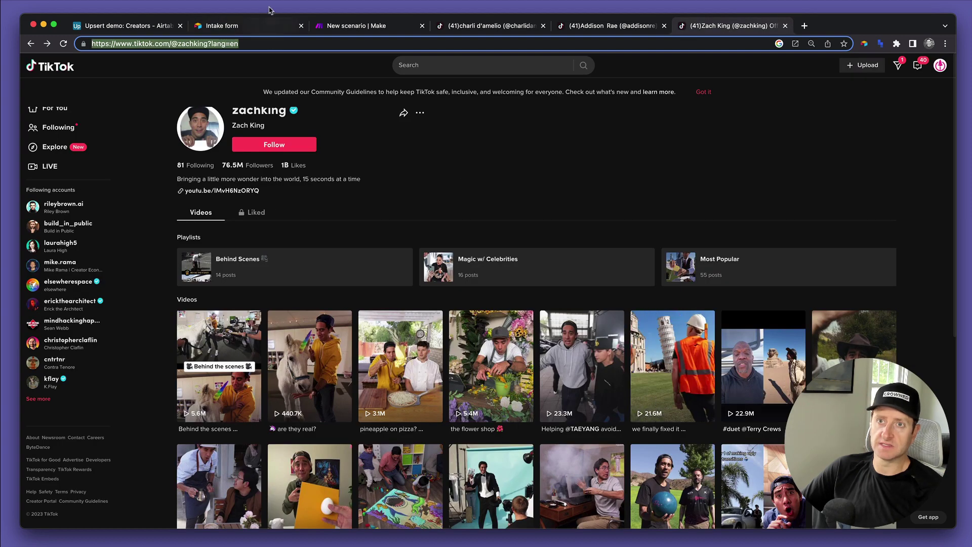
left_click(265, 26)
- Enter 76500000 as Followers and submit the intake form
left_click(384, 402)
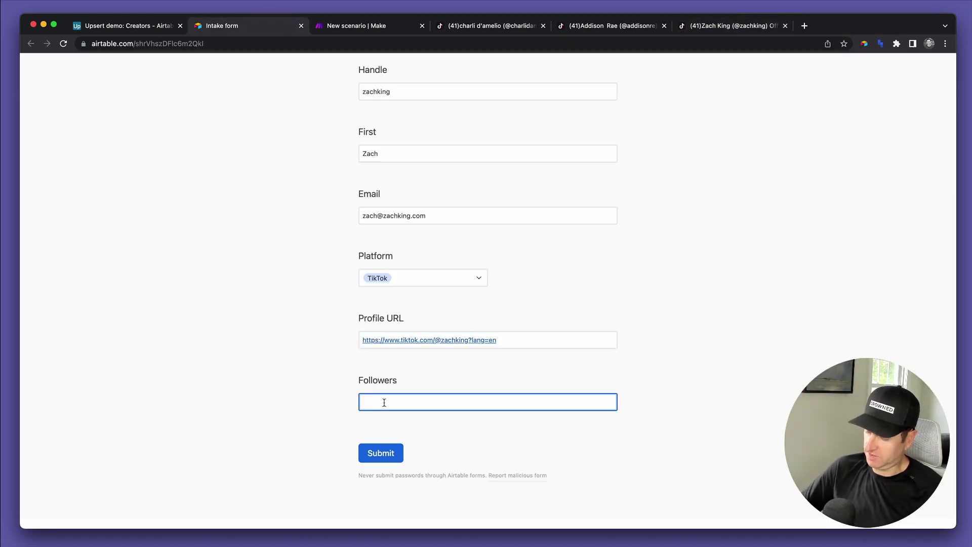
type("76500000")
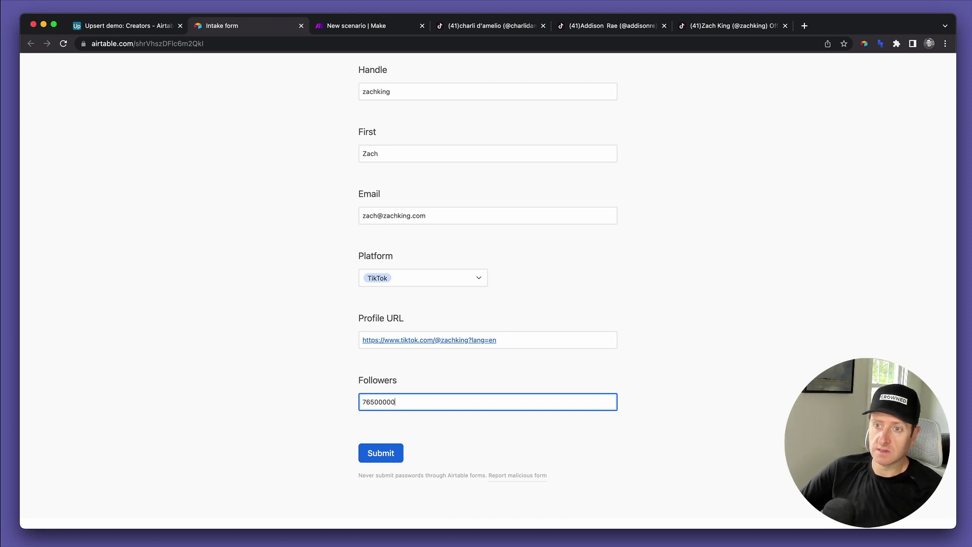
left_click(412, 427)
left_click(381, 452)
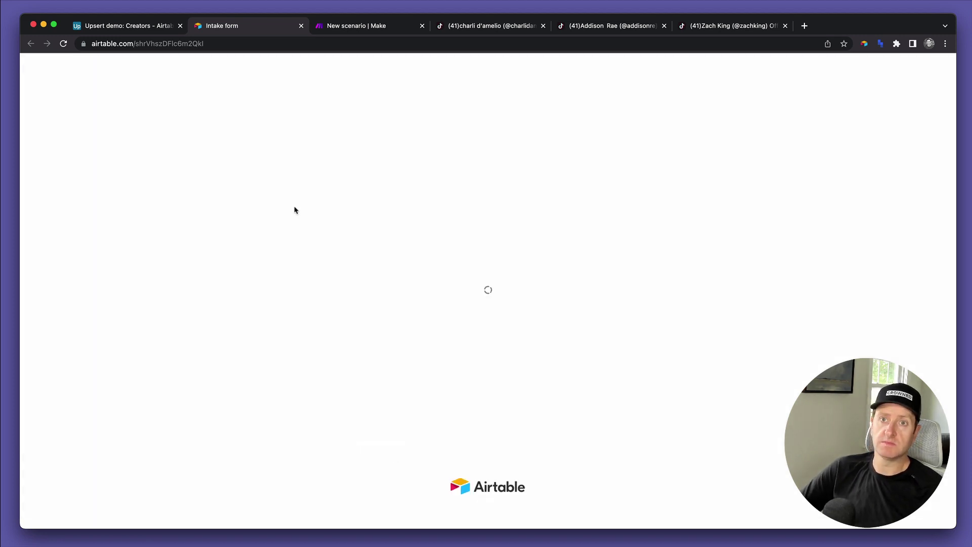
- View the Creator intake form table as a grid, compare it with Creators, then start a new field
left_click(147, 28)
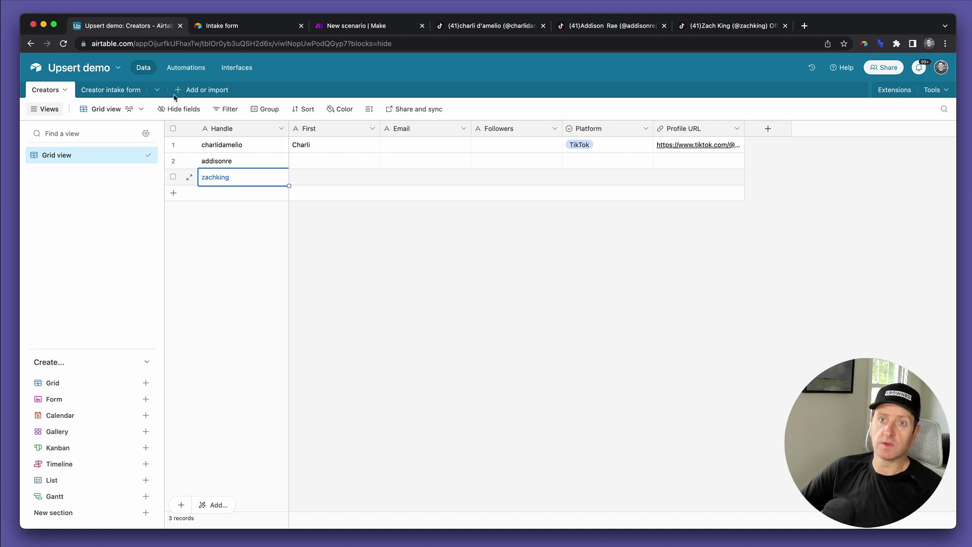
left_click(110, 90)
left_click(89, 155)
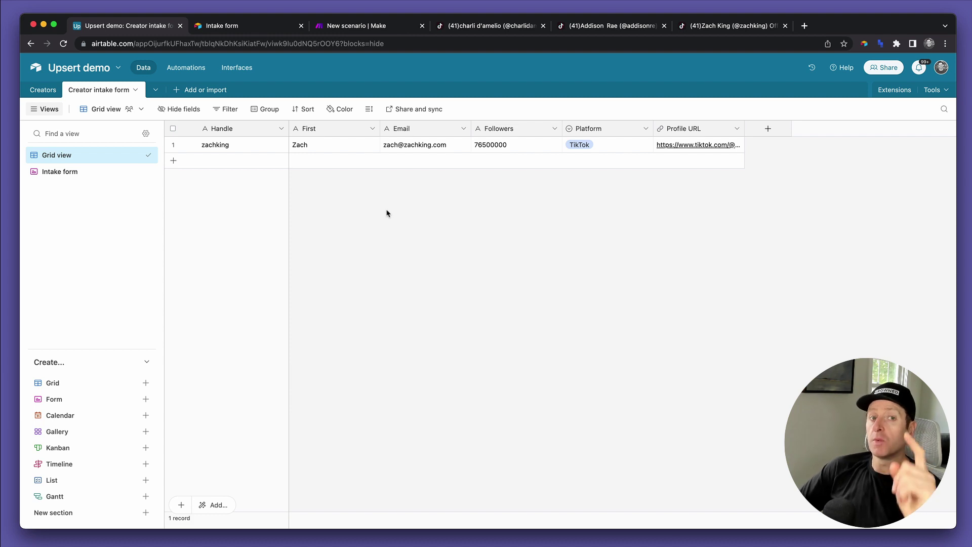
left_click(45, 91)
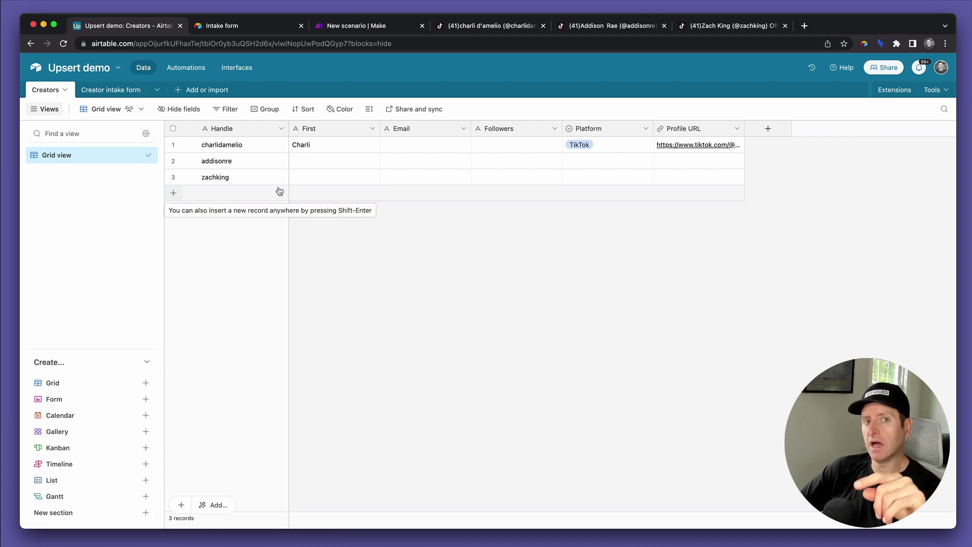
left_click(110, 89)
left_click(768, 130)
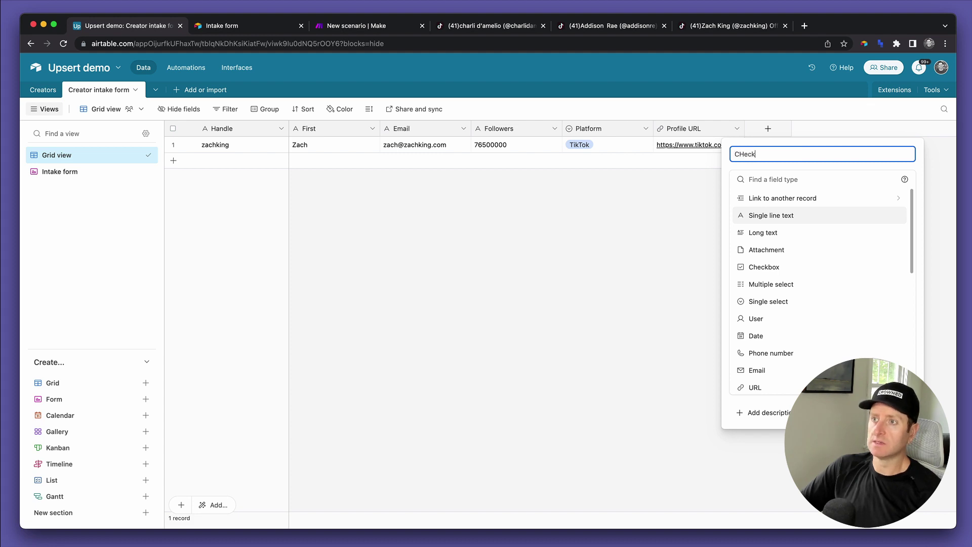
- Create a 'Checked' checkbox field in the Creator intake form table
type("cked")
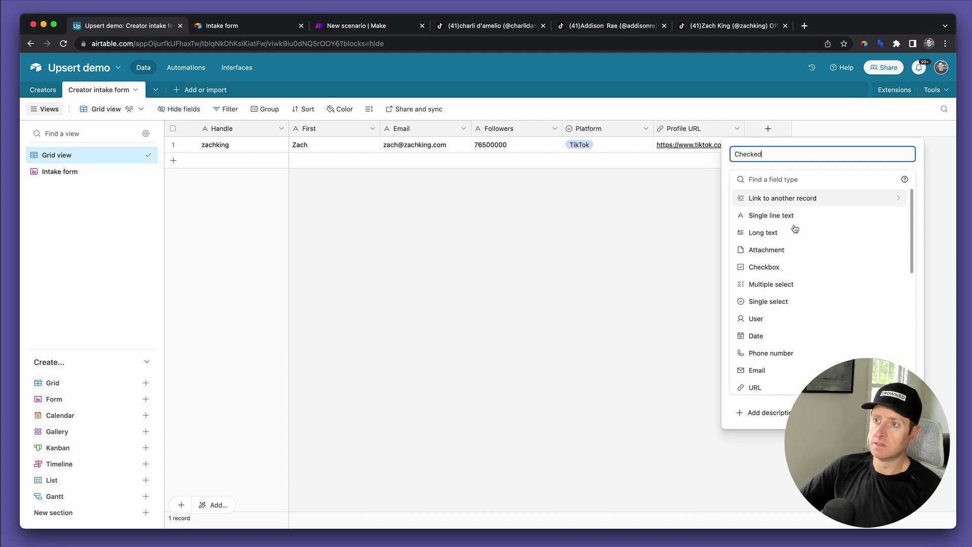
left_click(781, 272)
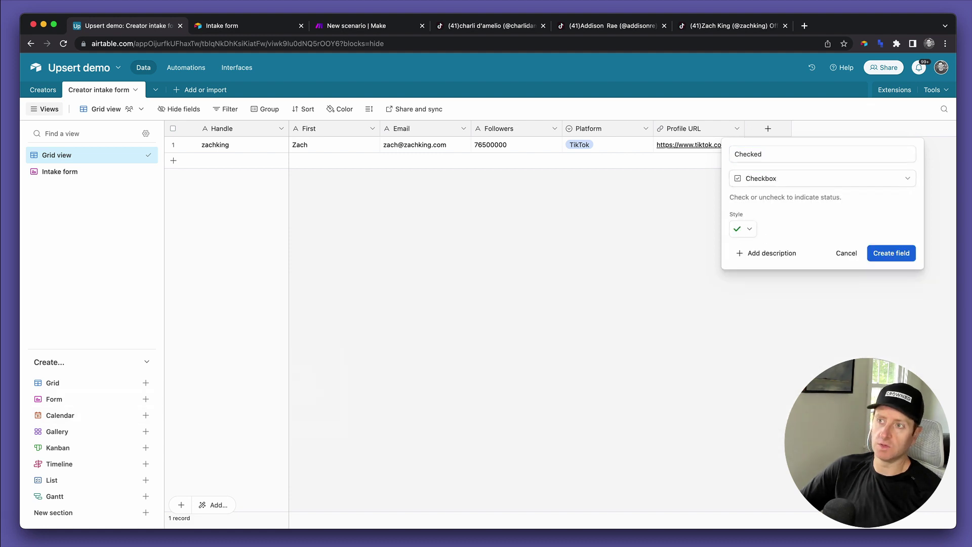
left_click(910, 254)
- Add a new grid view named 'Unchecked'
left_click(65, 383)
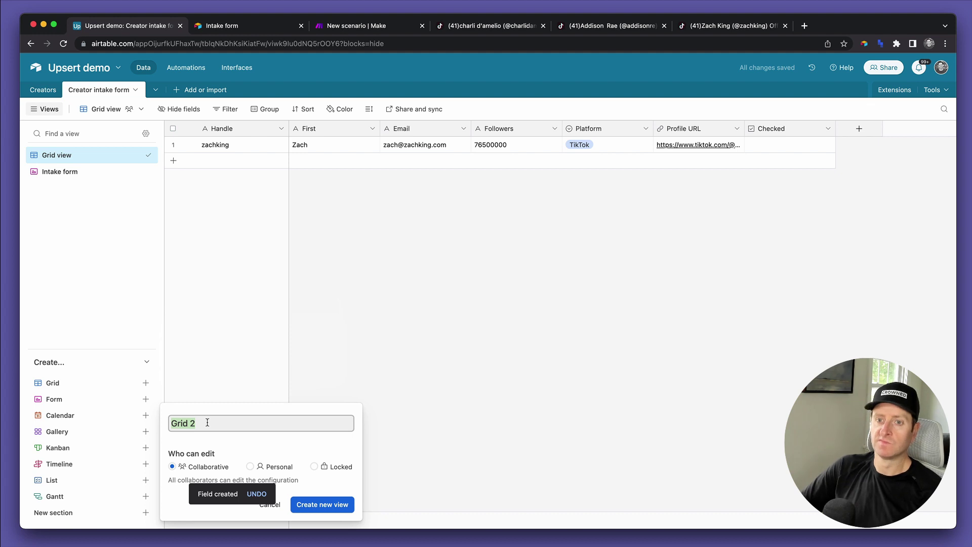
type("Unchecke")
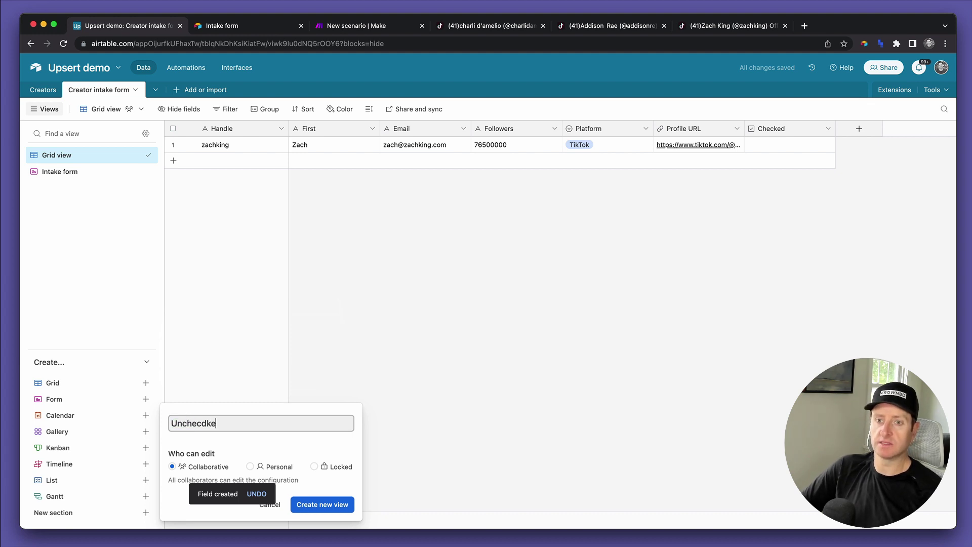
key("BackSpace")
key("BackSpace")
type("ked")
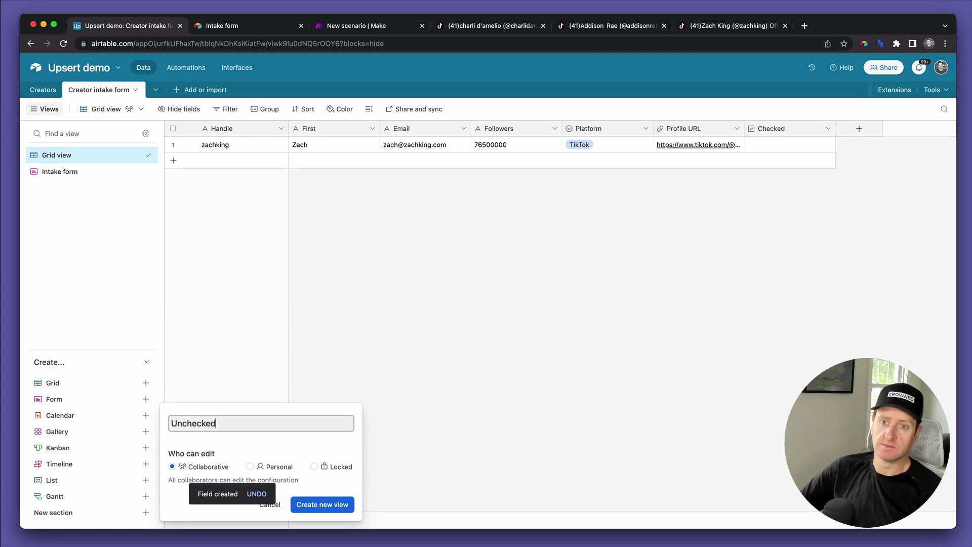
left_click(321, 505)
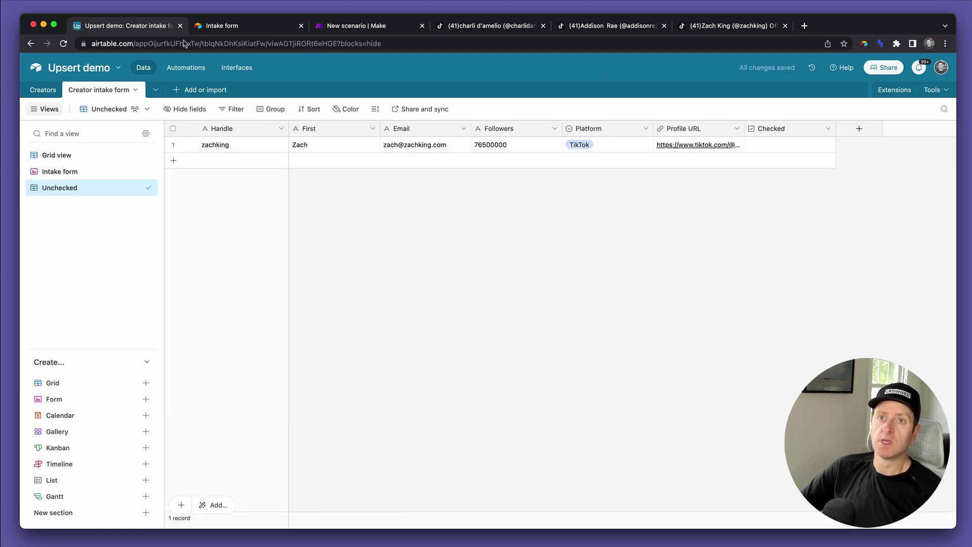
- In the Make scenario, open the first Airtable Search Records module and its table list
left_click(342, 29)
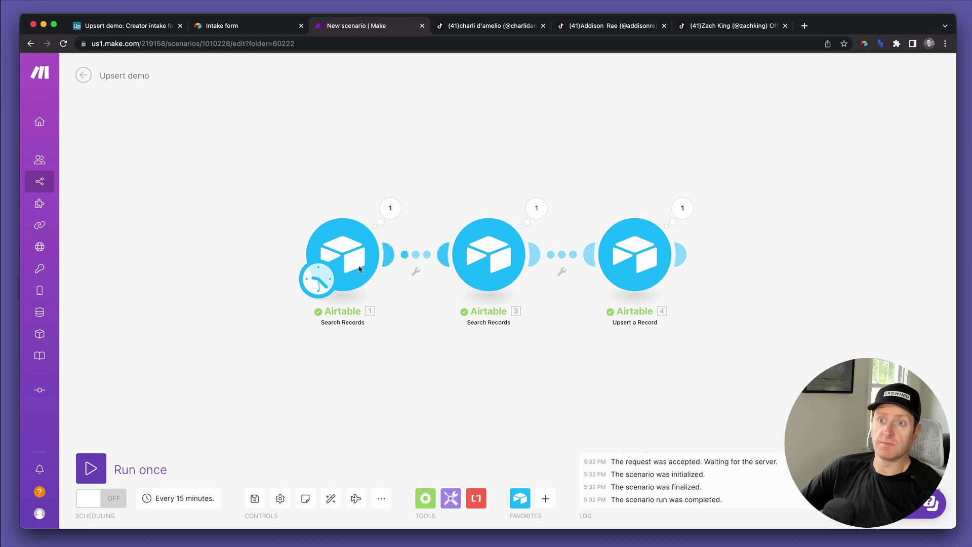
left_click(348, 262)
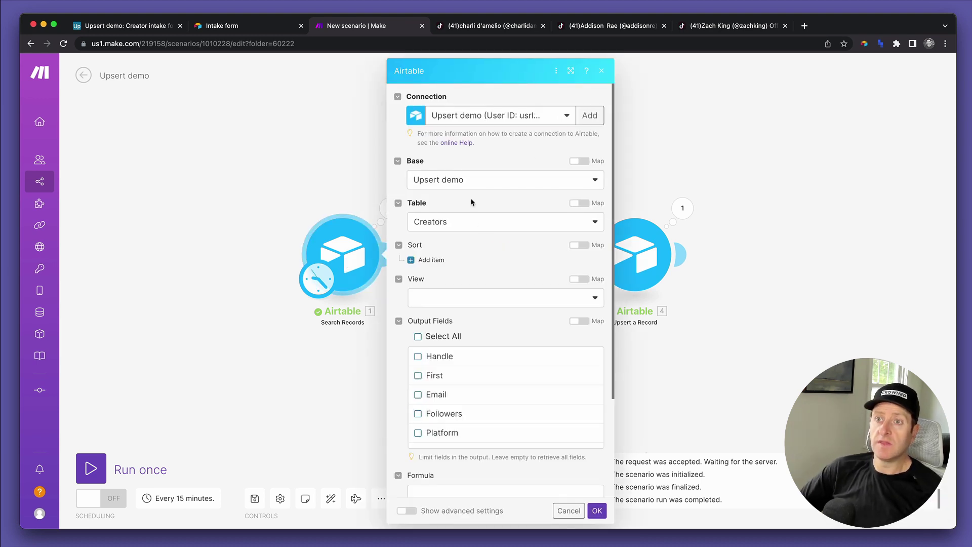
left_click(447, 228)
- Set the module's table to Creator intake form and view to Unchecked, then save
left_click(446, 256)
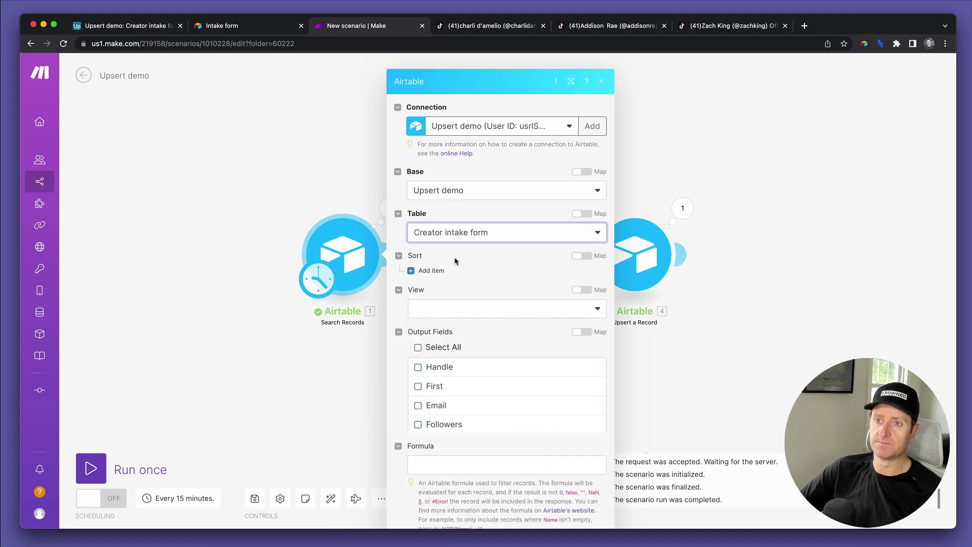
left_click(459, 300)
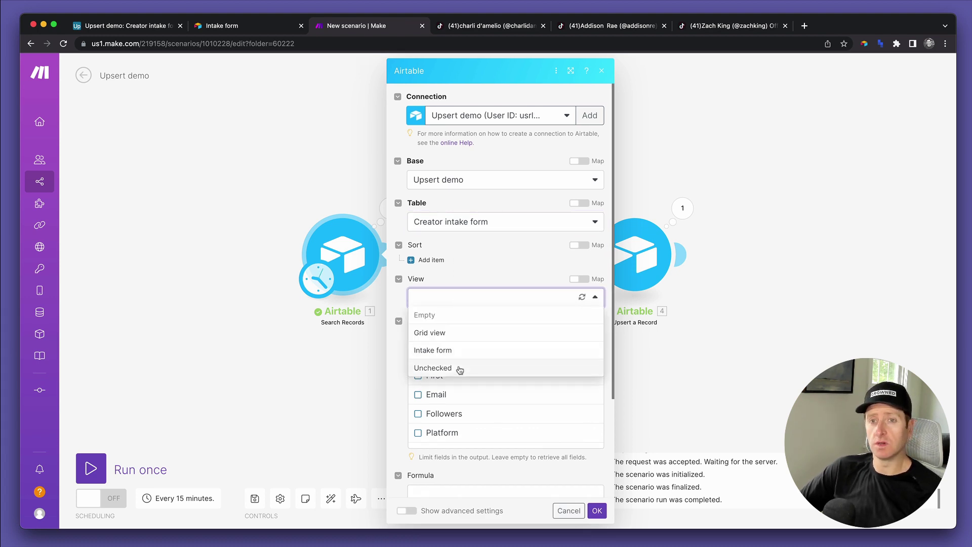
left_click(460, 370)
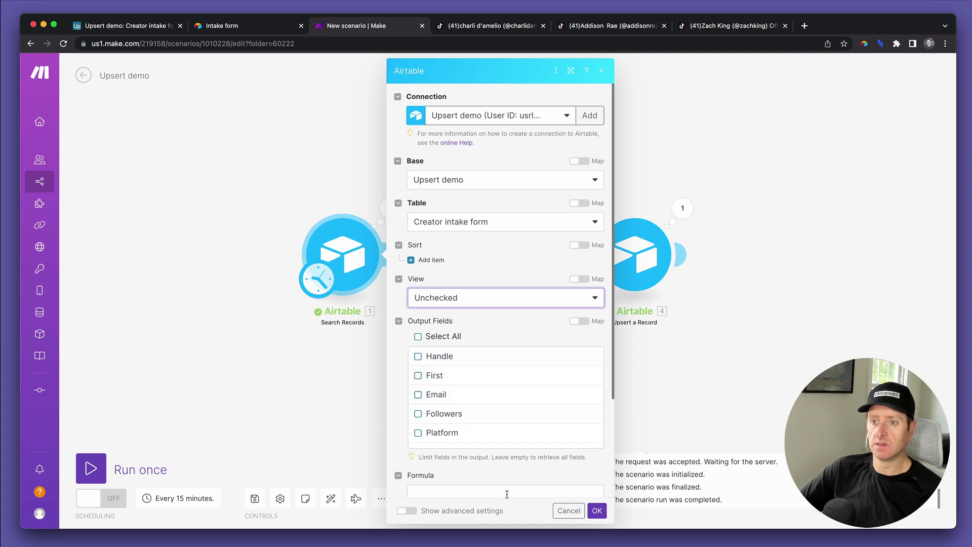
scroll(556, 491, "down", 5)
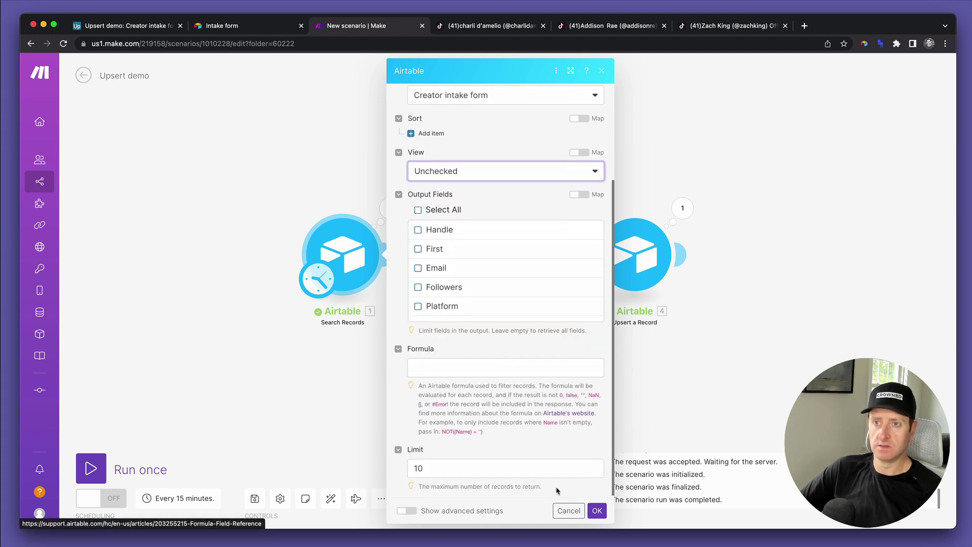
left_click(596, 510)
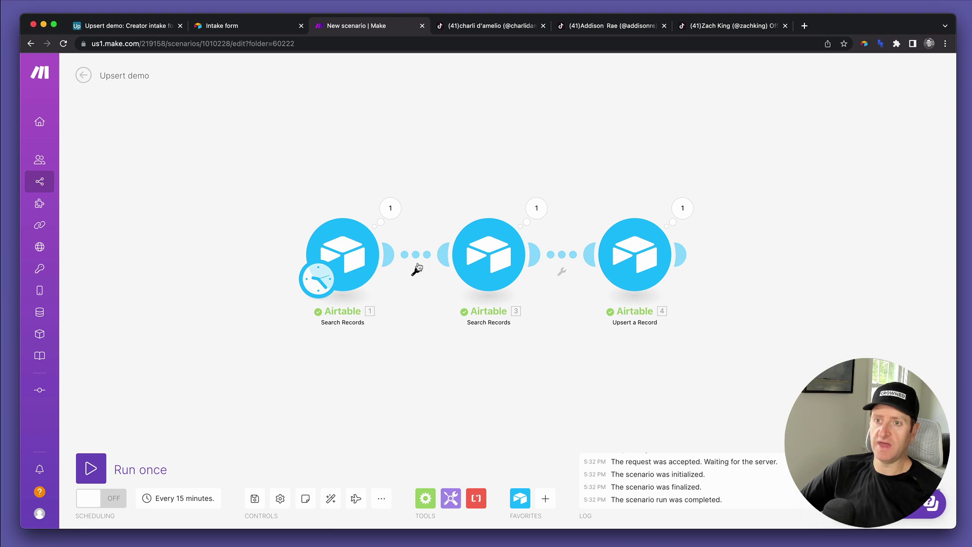
- Unlink module 1 from module 3 and run once to see the returned intake record
left_click(420, 259)
left_click(431, 281)
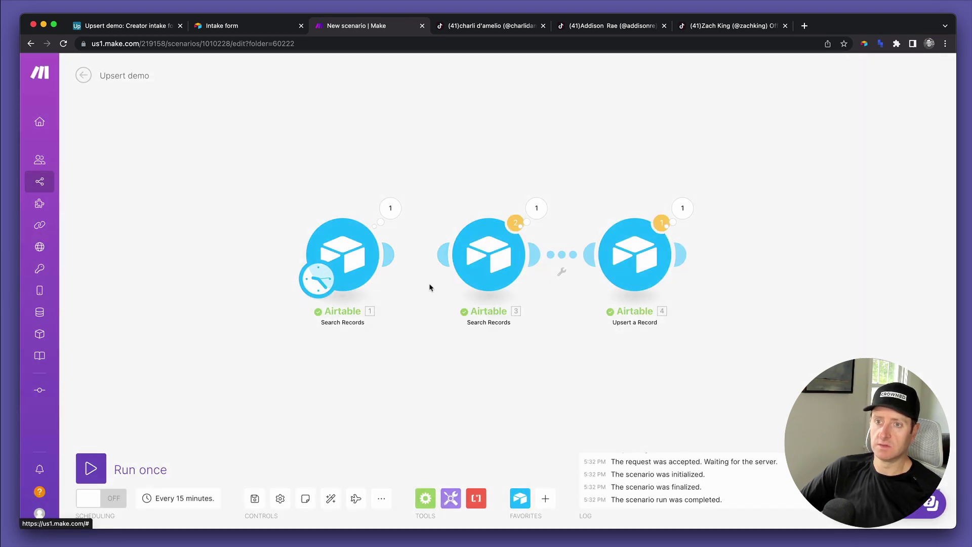
left_click(92, 468)
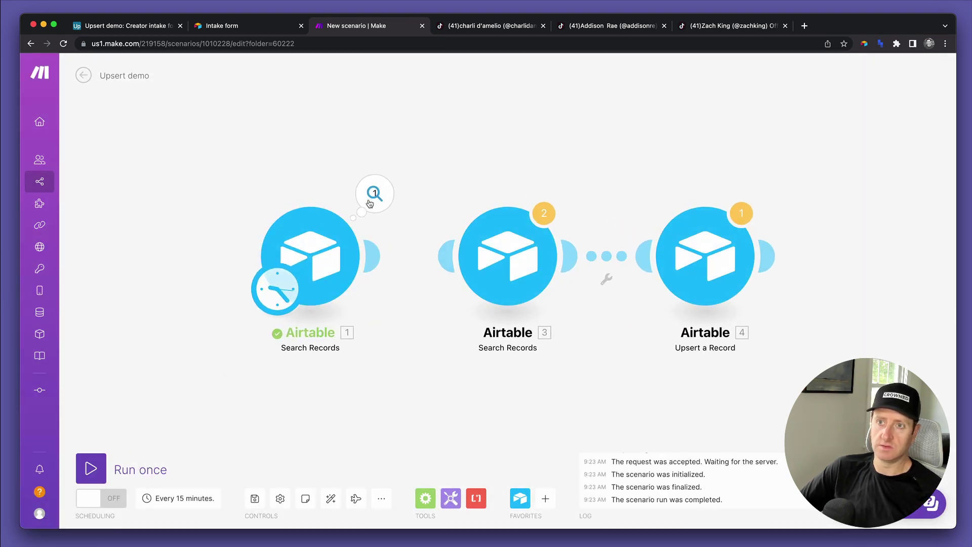
left_click(373, 195)
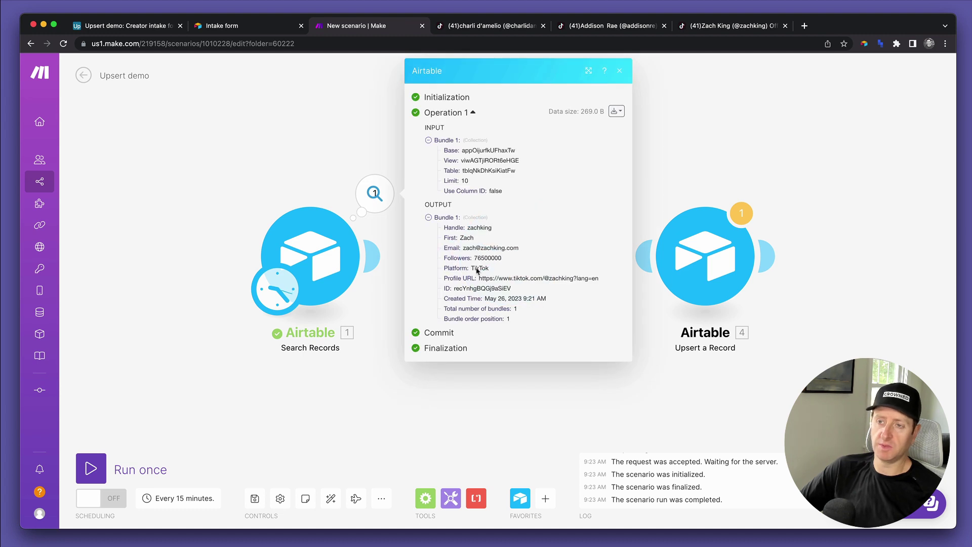
- Reconnect module 1 to module 3 and open the second search module's settings
left_click(480, 393)
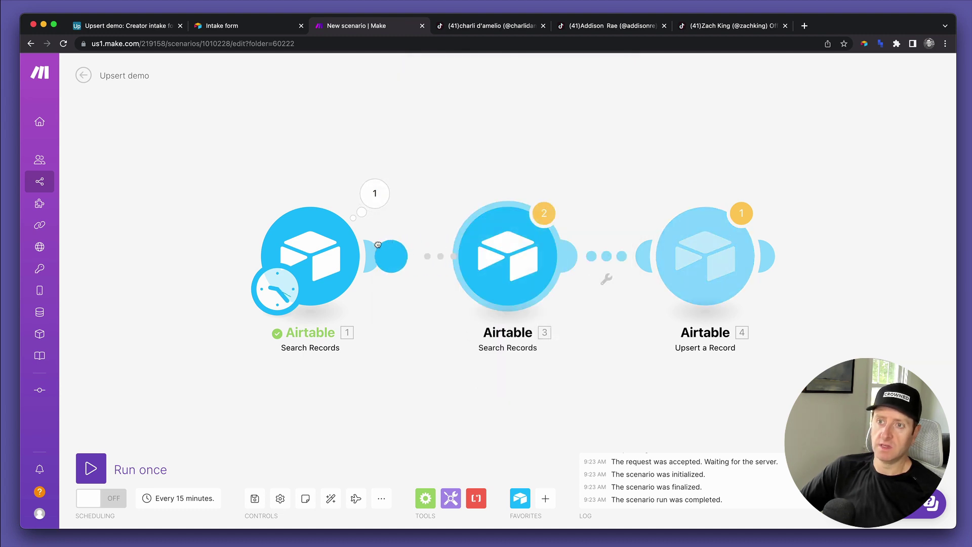
left_click_drag(378, 244, 507, 256)
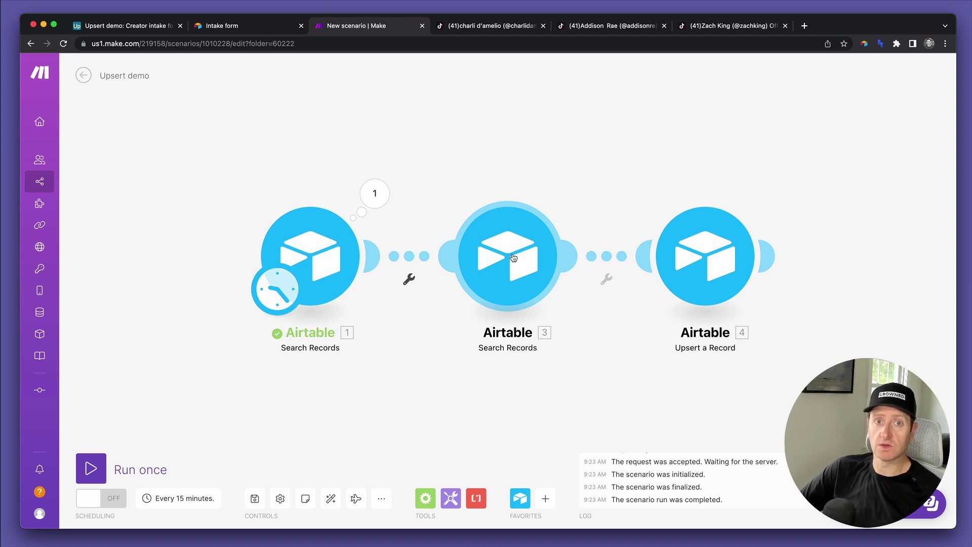
left_click(513, 257)
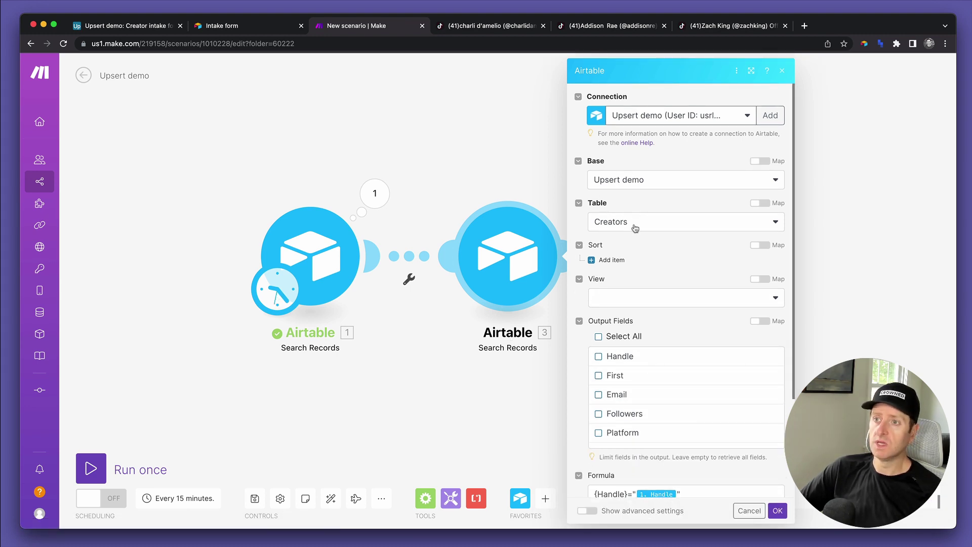
- Check the Creators lookup's Formula {Handle}= mapping and close the module settings with OK
scroll(651, 281, "down", 2)
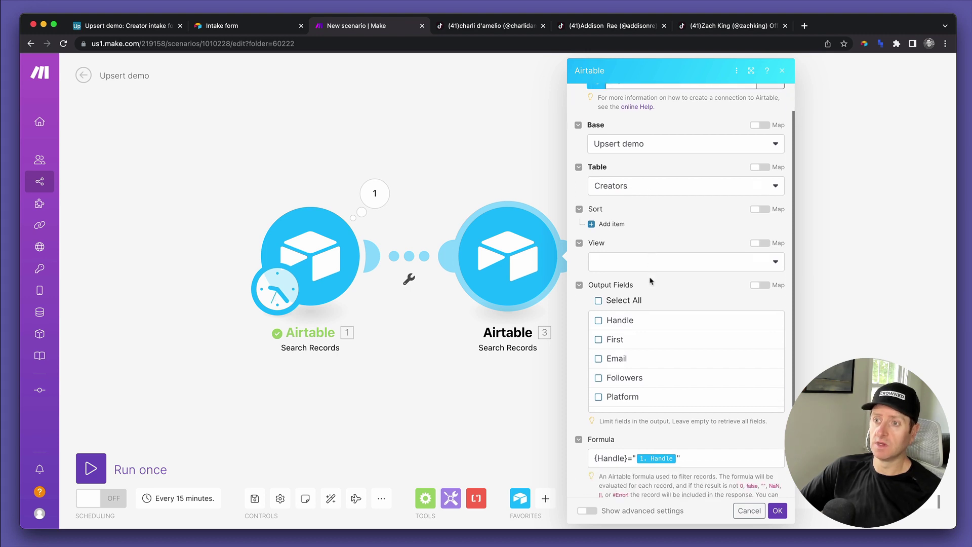
scroll(651, 281, "down", 2)
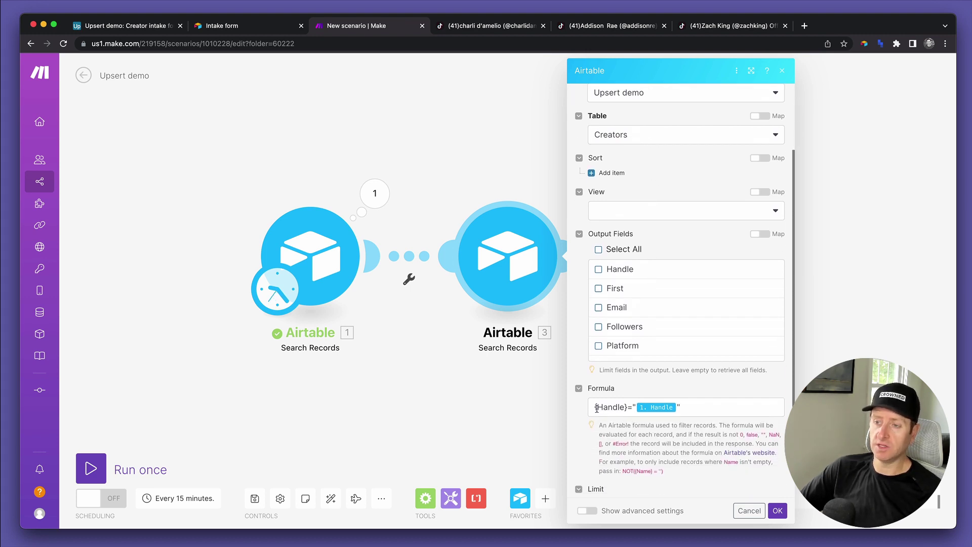
scroll(608, 409, "down", 2)
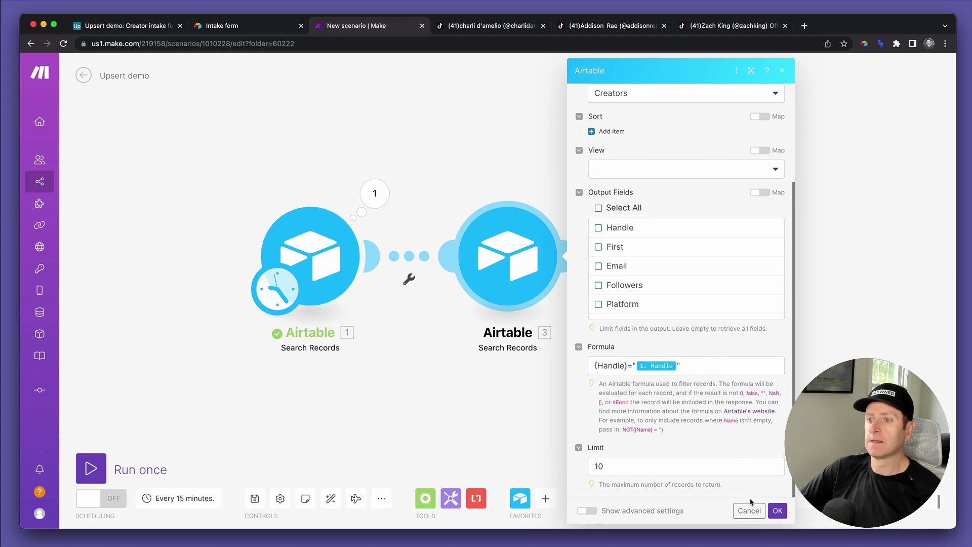
scroll(762, 326, "up", 3)
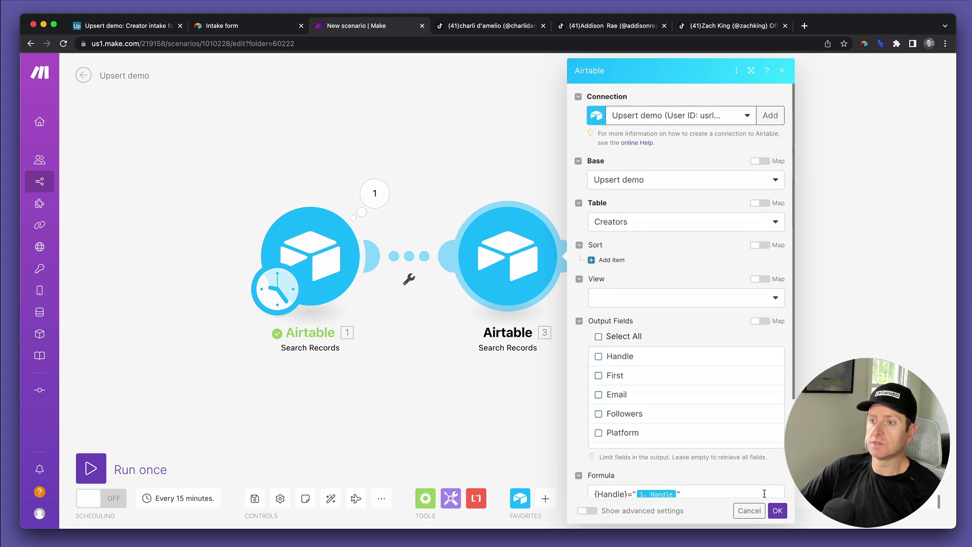
left_click(778, 511)
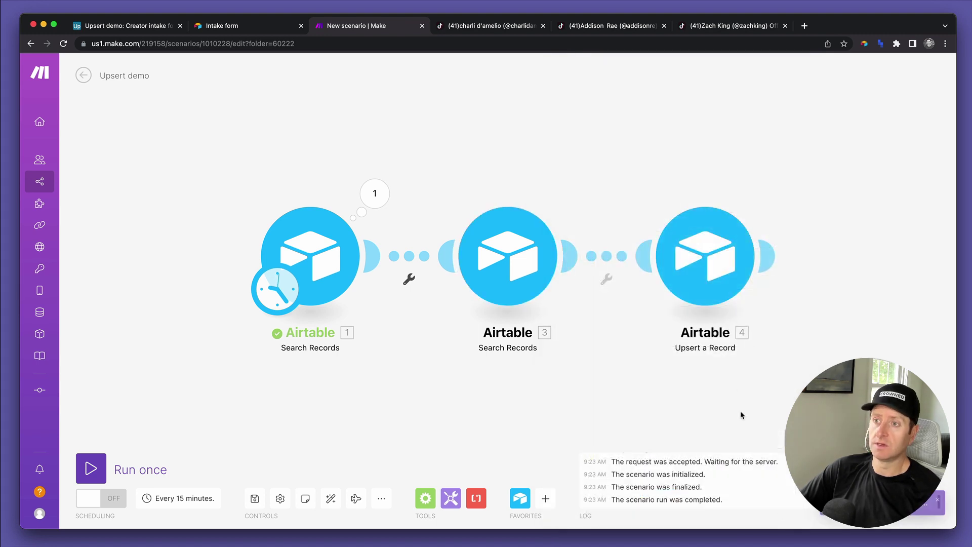
left_click(719, 241)
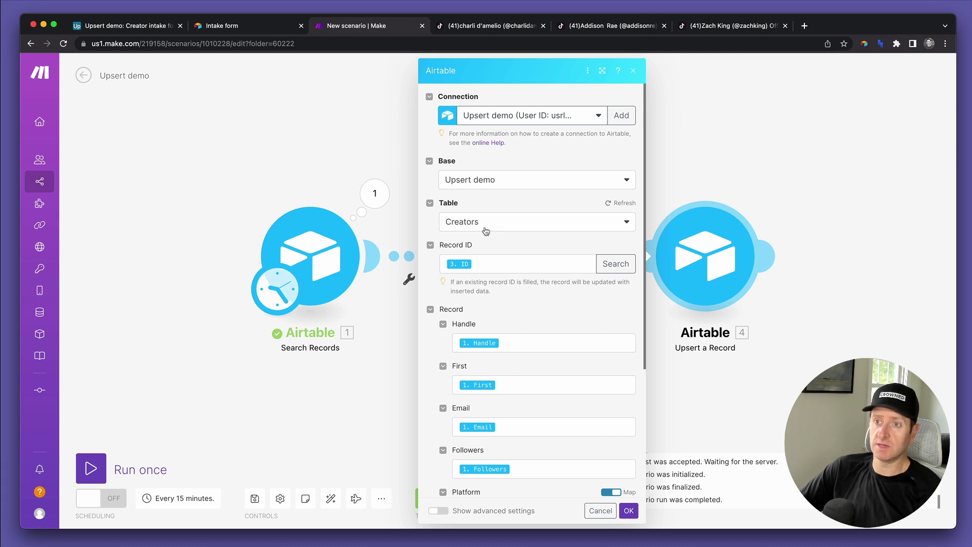
left_click(708, 405)
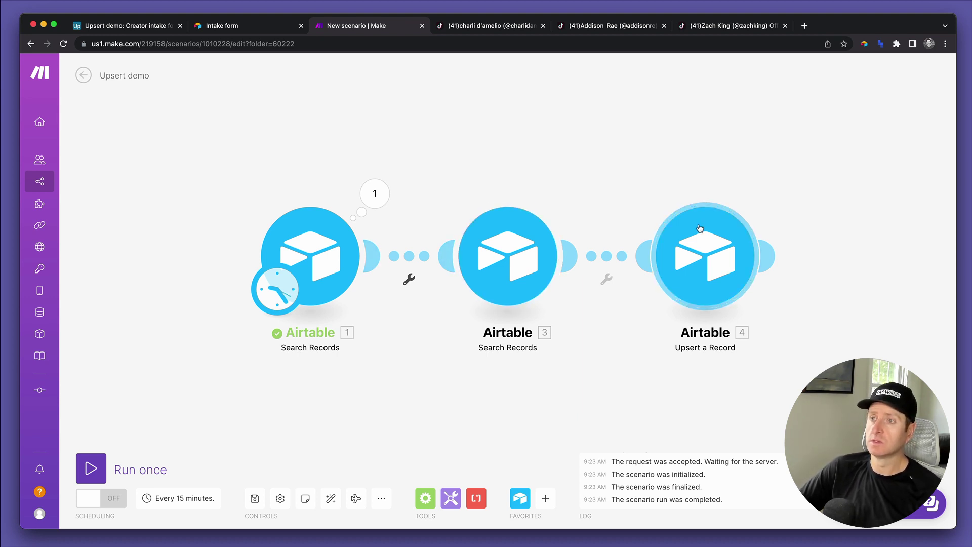
left_click(705, 255)
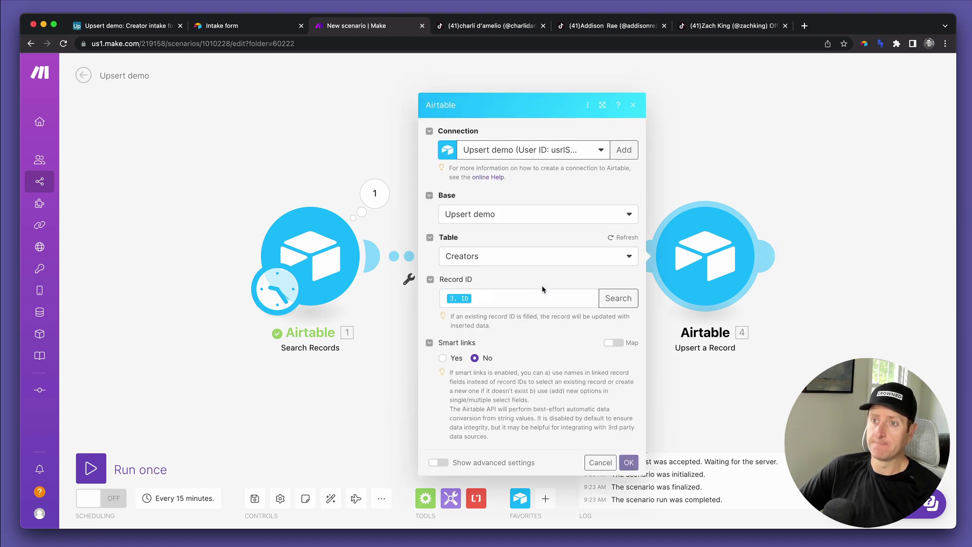
scroll(542, 289, "down", 2)
scroll(542, 289, "down", 4)
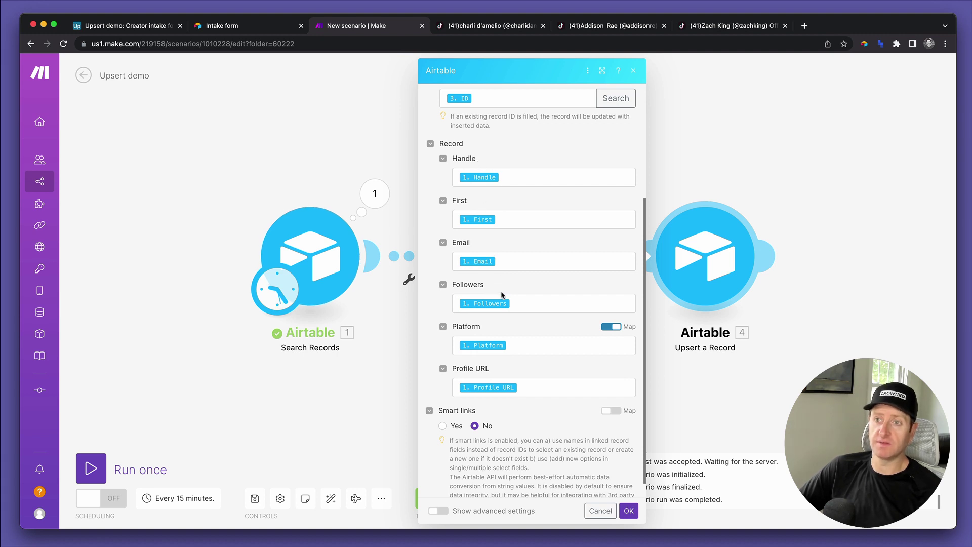
scroll(516, 380, "down", 1)
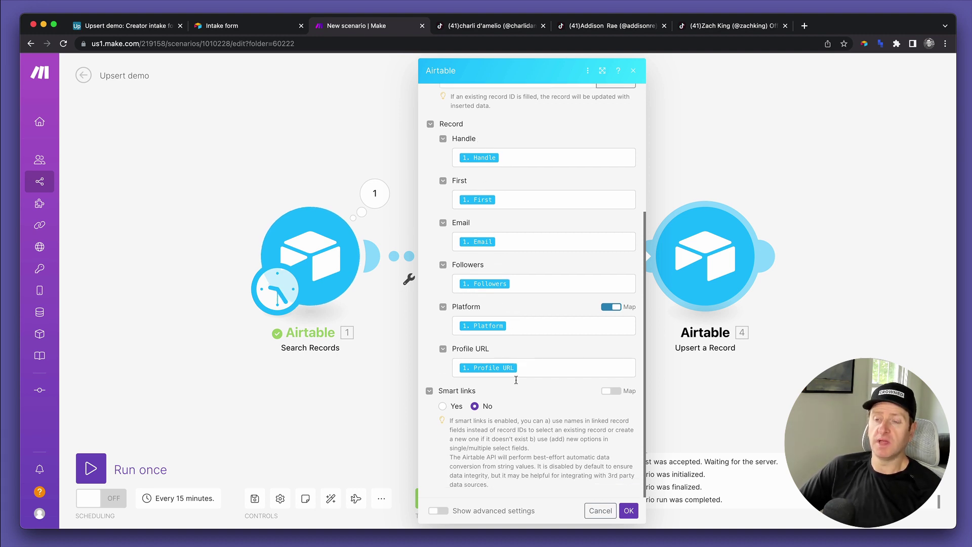
scroll(585, 369, "up", 2)
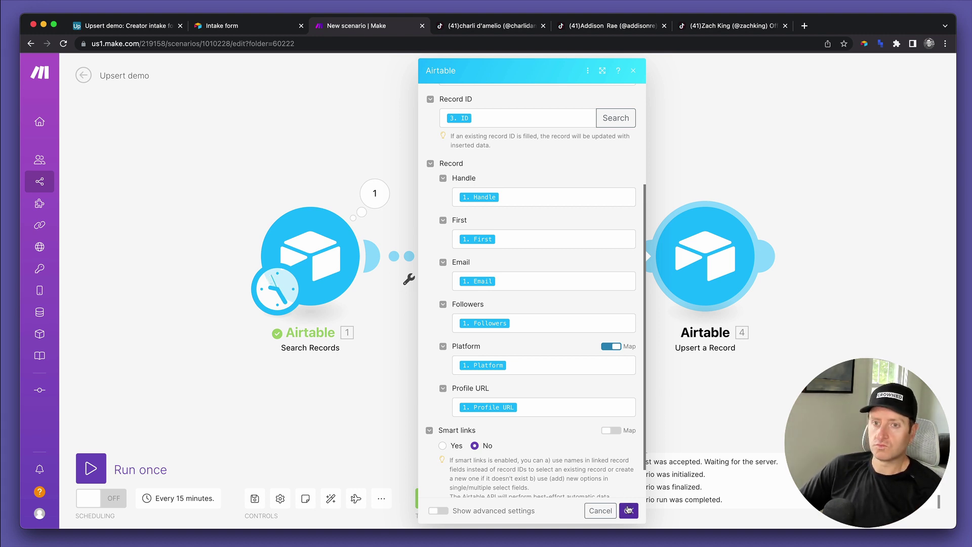
left_click(628, 509)
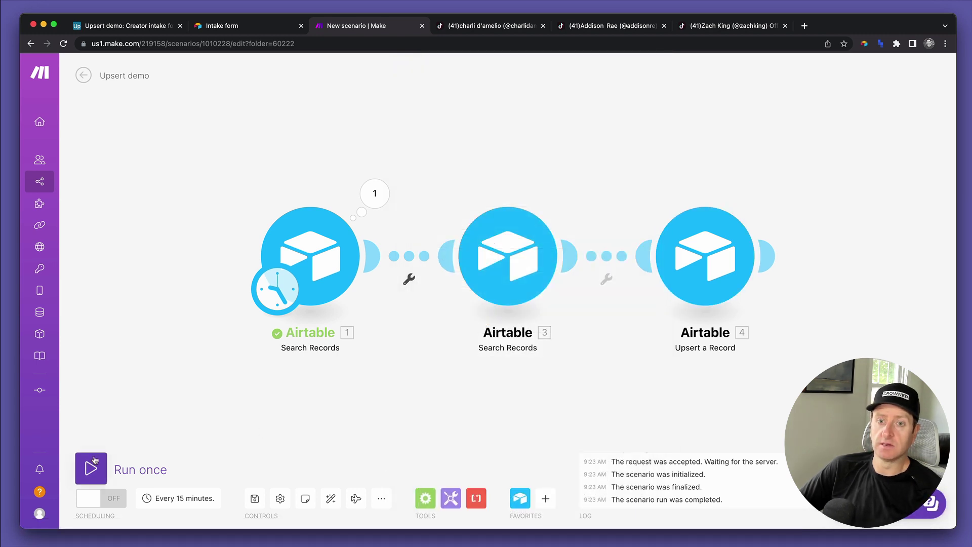
- Place Make in its own window beside the Airtable grid showing the Creators table
left_click_drag(336, 27, 336, 70)
left_click_drag(29, 63, 521, 166)
left_click(127, 27)
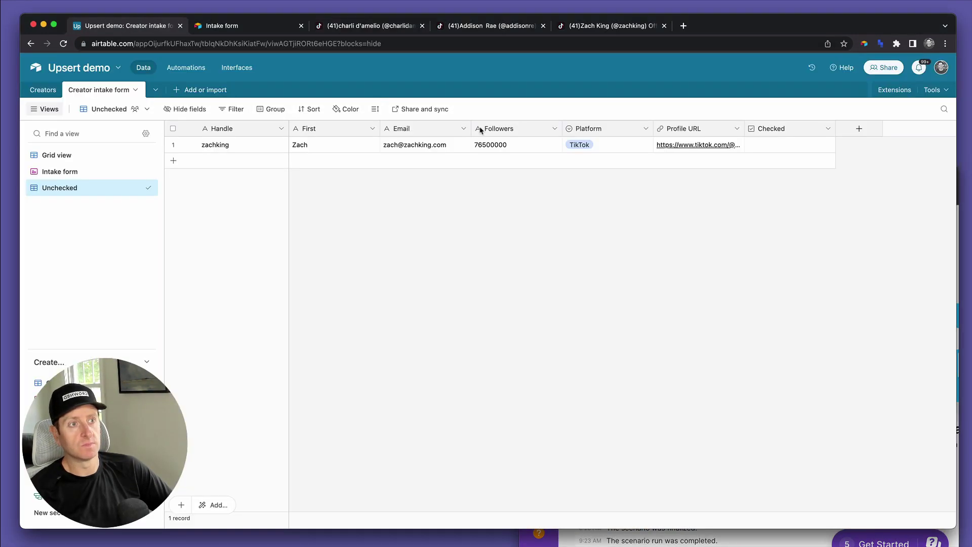
left_click(819, 535)
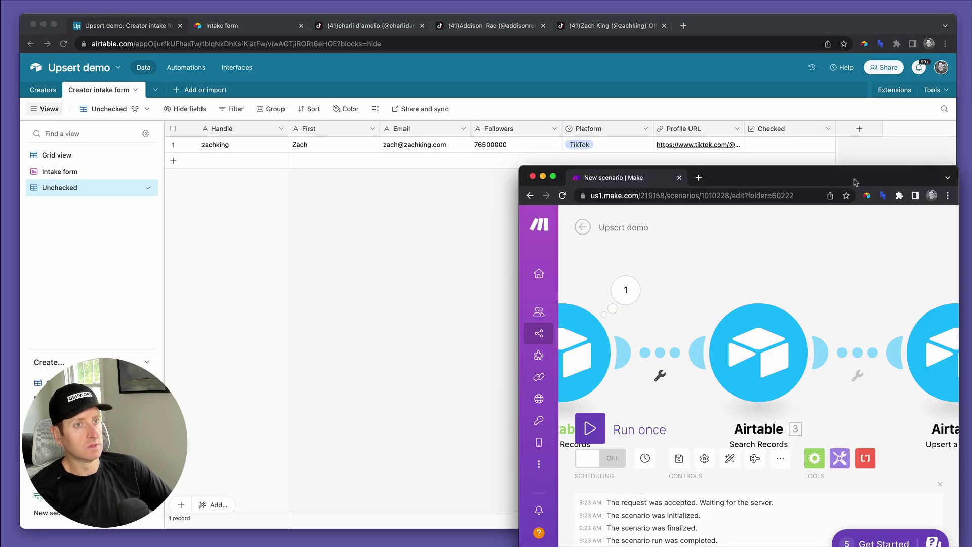
left_click_drag(855, 171, 838, 228)
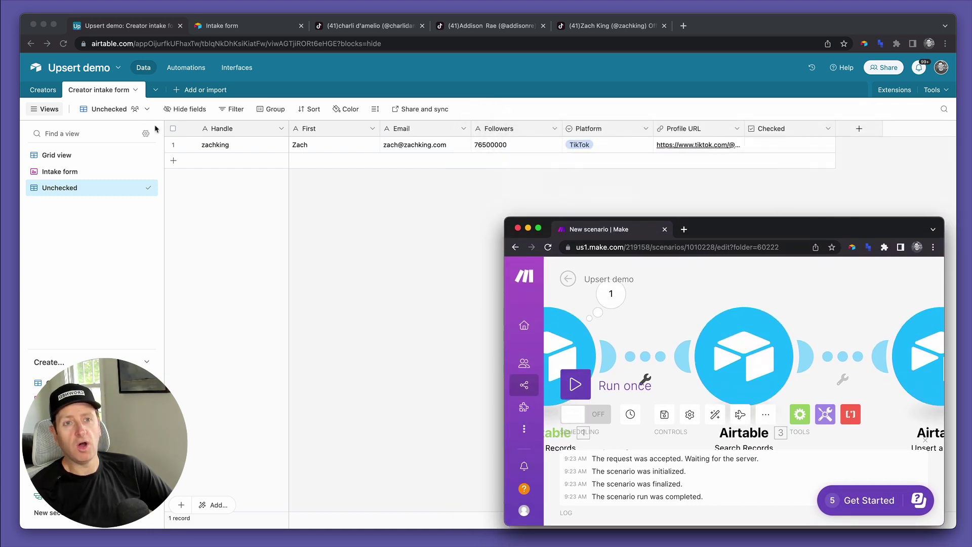
left_click(50, 90)
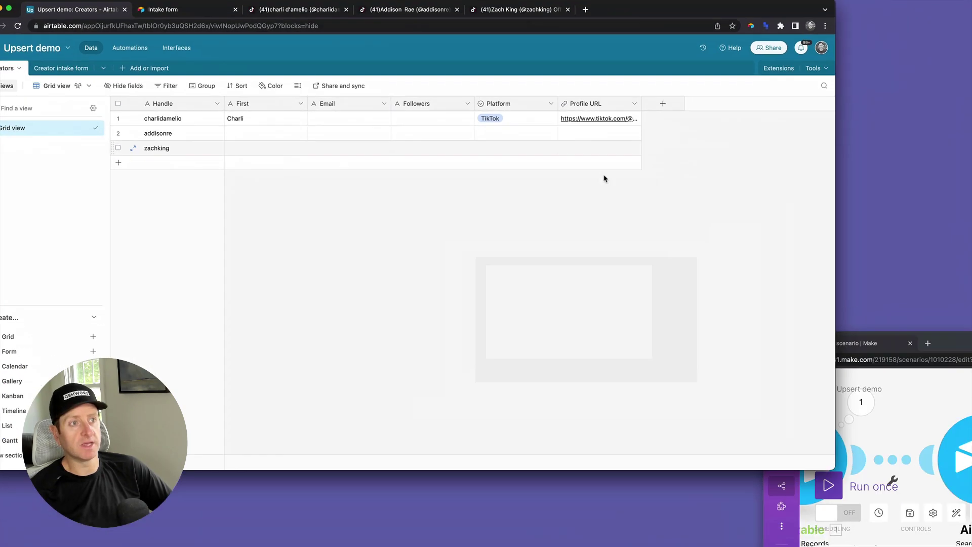
- Run the scenario once, check the filled Email and Followers cells, then return to the Intake form
left_click(742, 453)
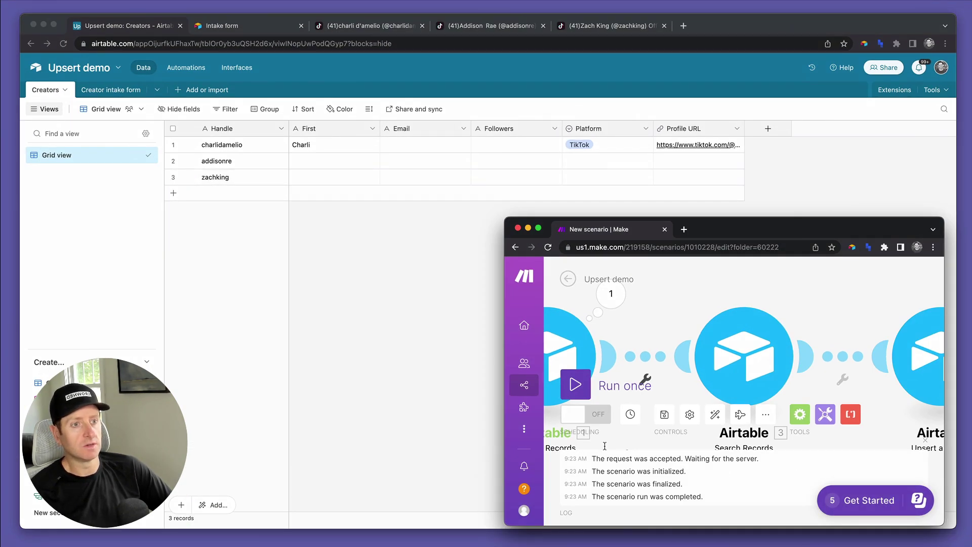
left_click(574, 384)
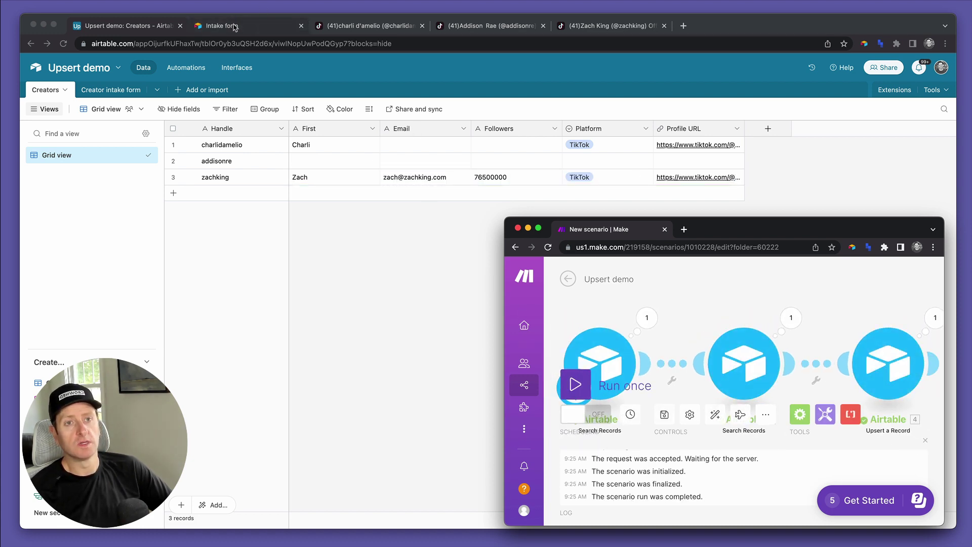
left_click(338, 150)
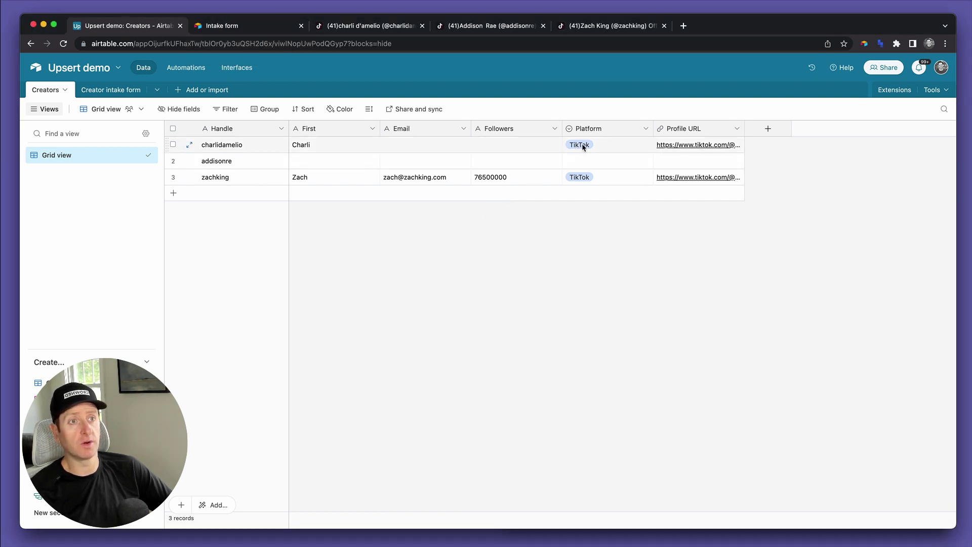
left_click(405, 145)
left_click(494, 146)
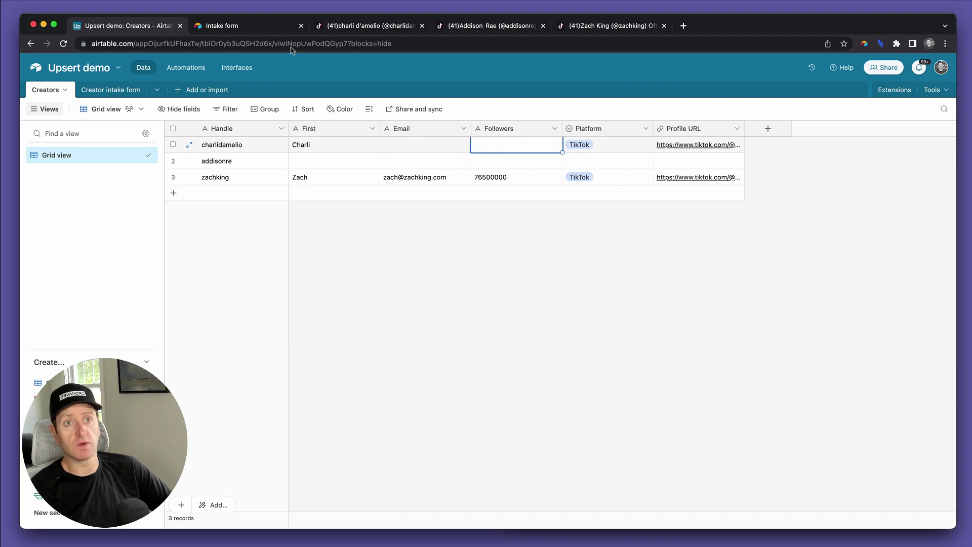
left_click(265, 31)
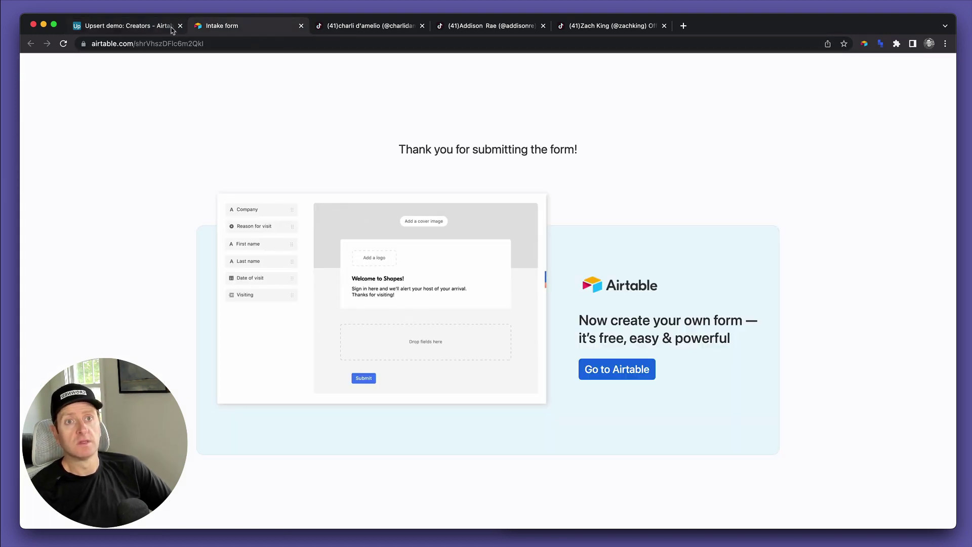
- Reload the Intake form and enter the first creator's handle in the Handle field
left_click(163, 29)
left_click(257, 29)
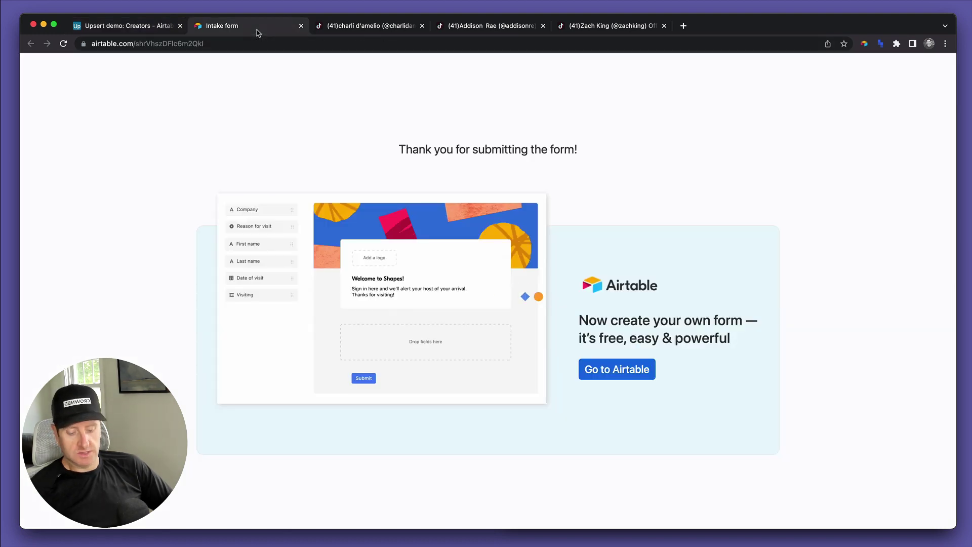
key("super+r")
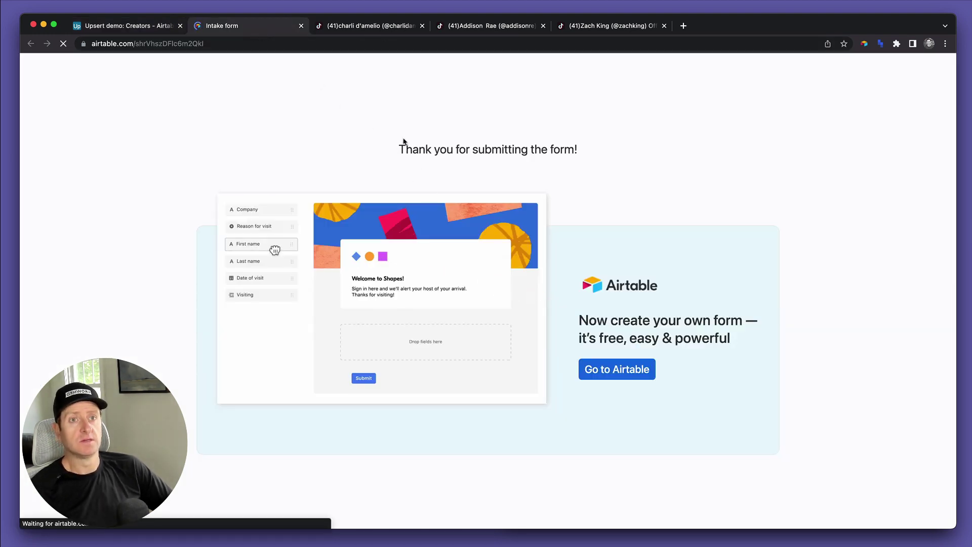
left_click(426, 163)
type("charlidamelio")
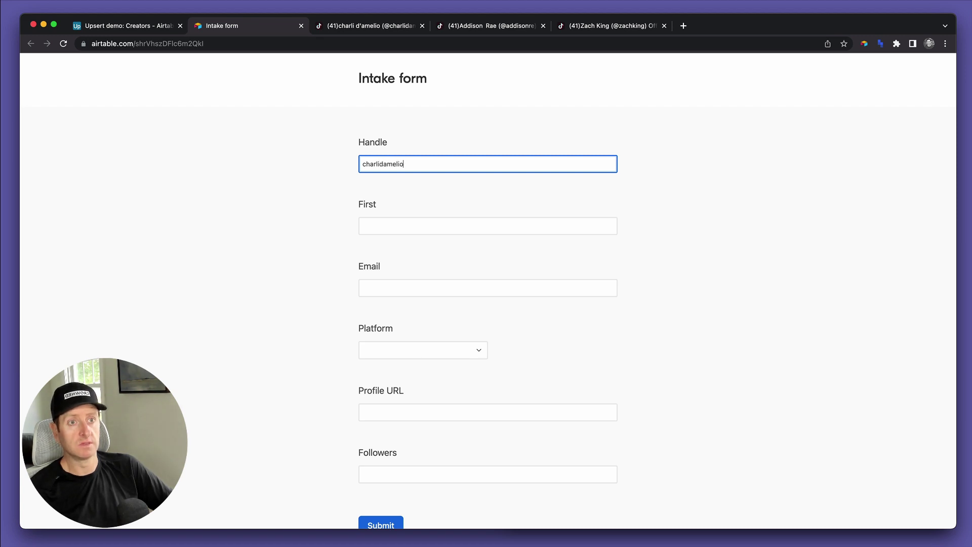
key("Tab")
key("ctrl+shift+Tab")
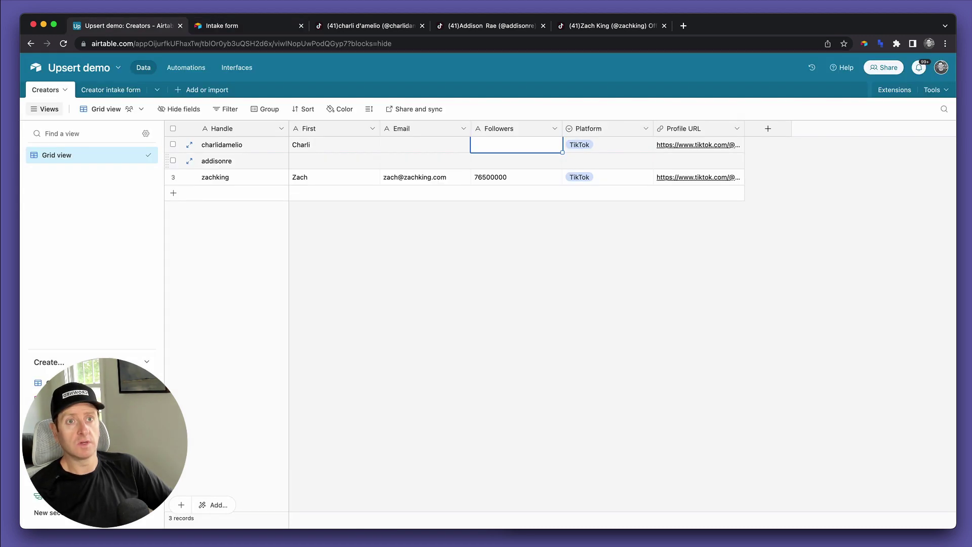
key("ctrl+Tab")
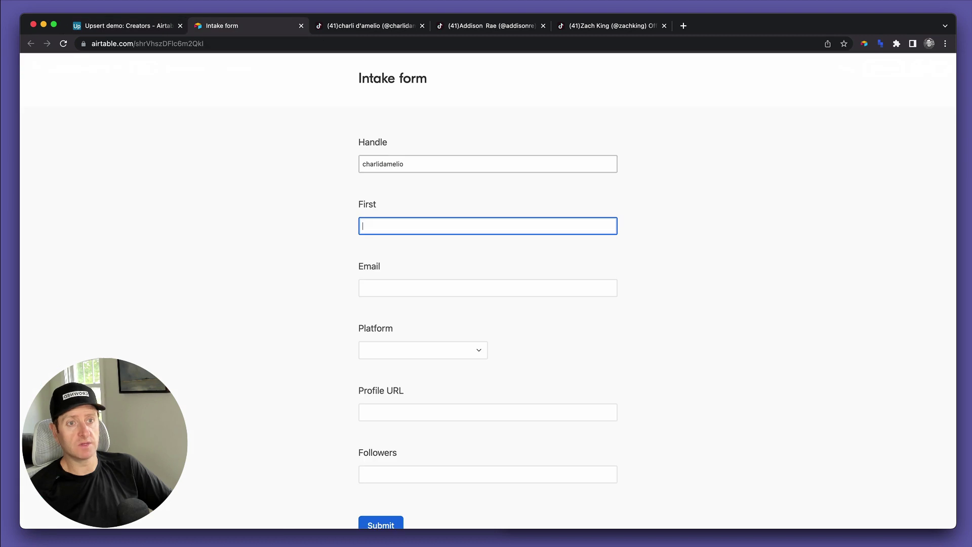
- Fill in an email address and 150000000 followers, then submit the intake form
left_click(488, 288)
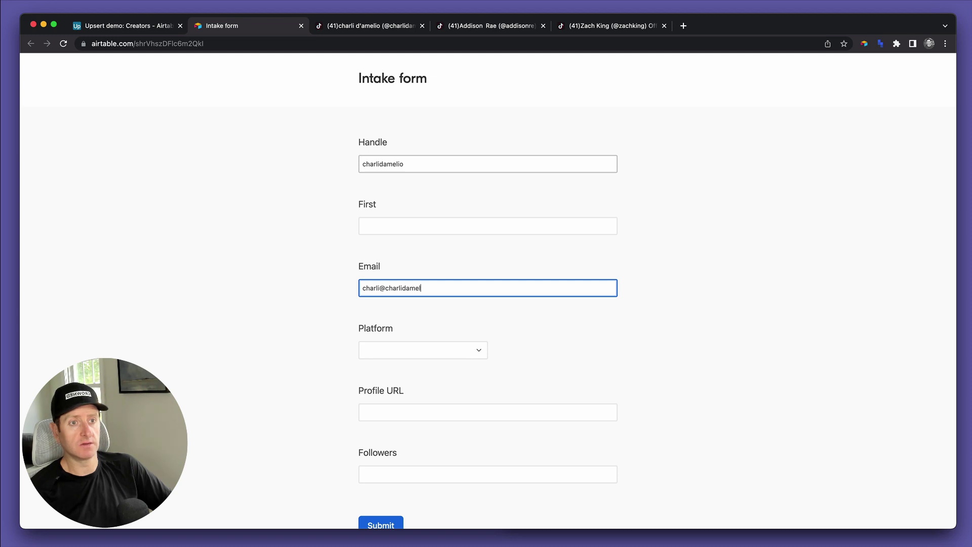
left_click(487, 412)
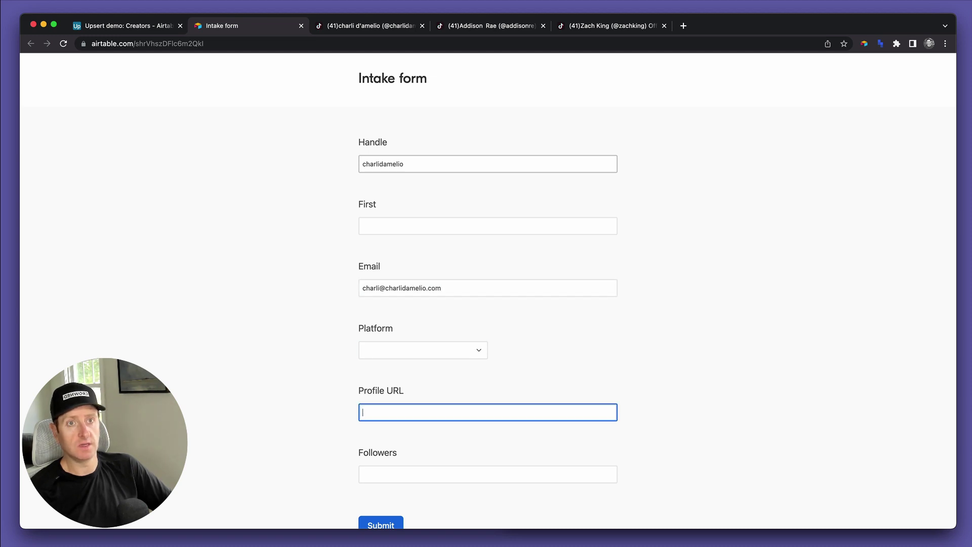
left_click(487, 474)
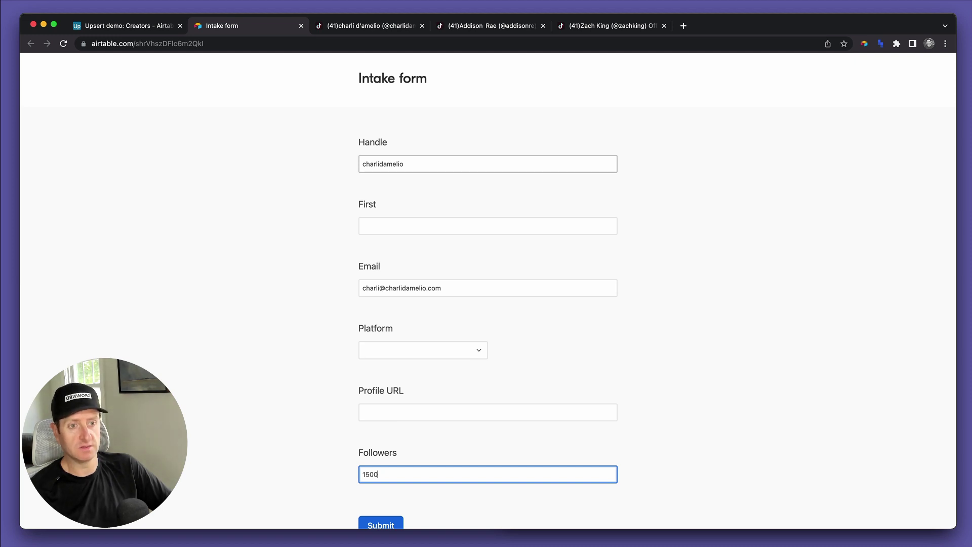
type("150000000")
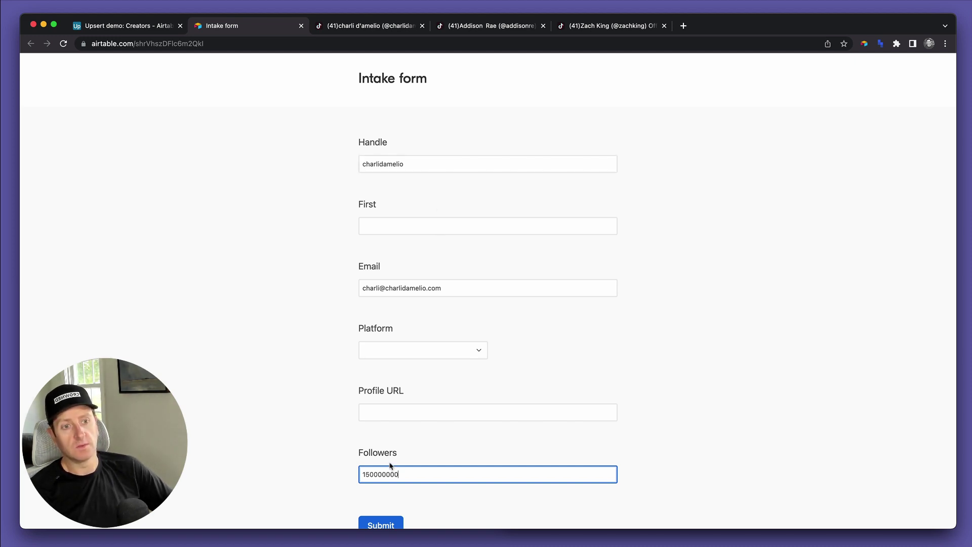
left_click(381, 524)
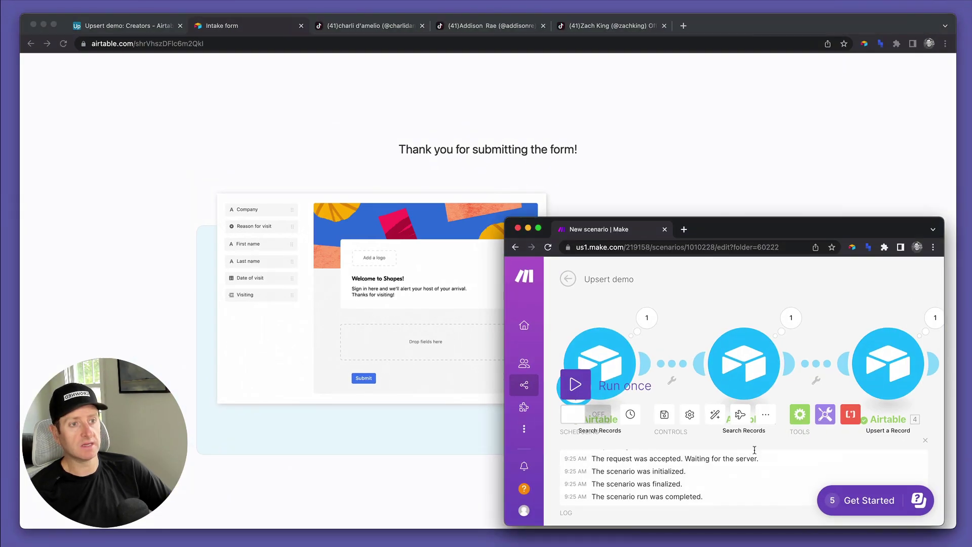
- Run the Make scenario once more and check the first Creators row's Email and Followers values
left_click(124, 26)
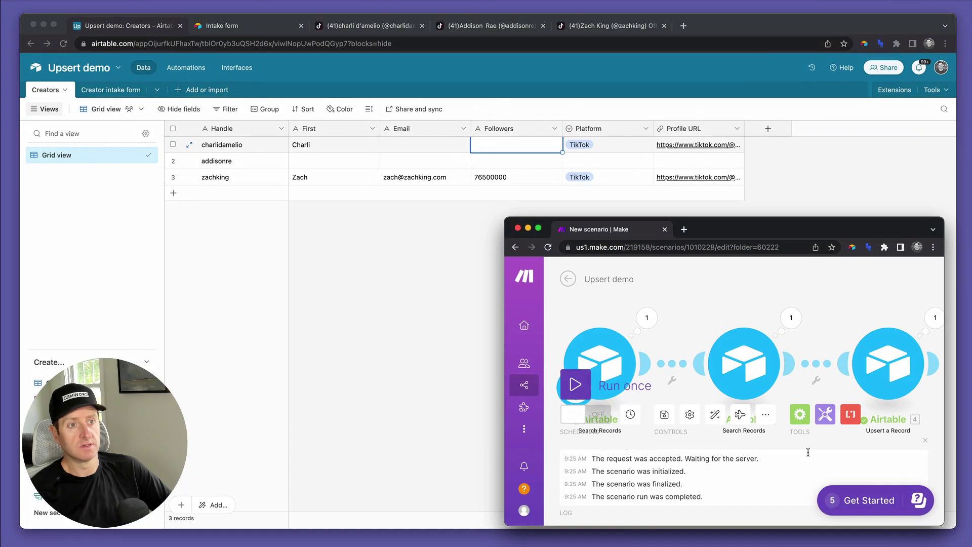
left_click(573, 385)
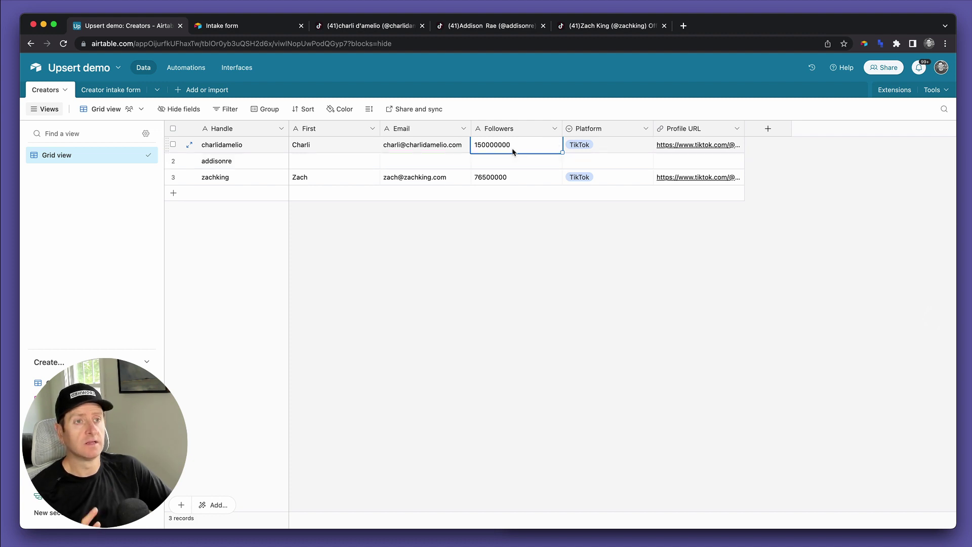
left_click(424, 149)
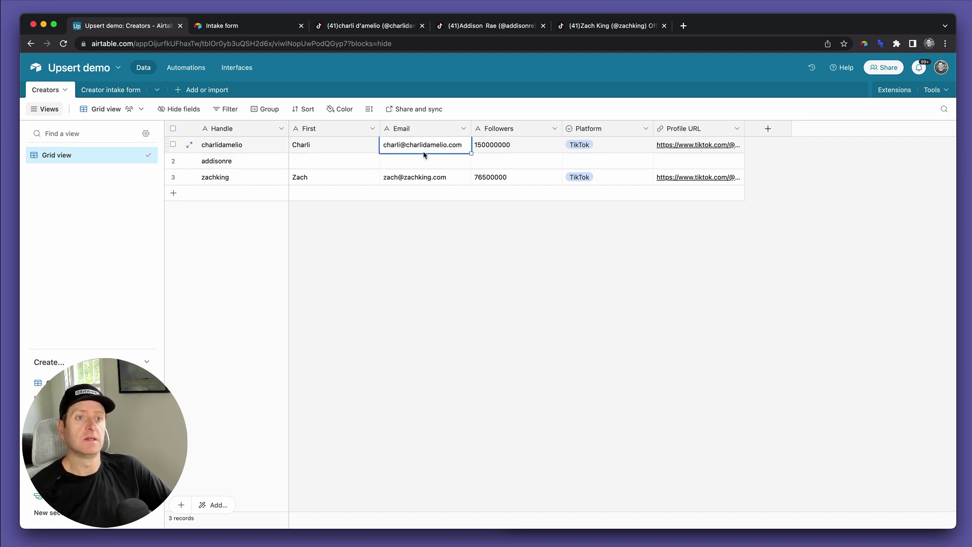